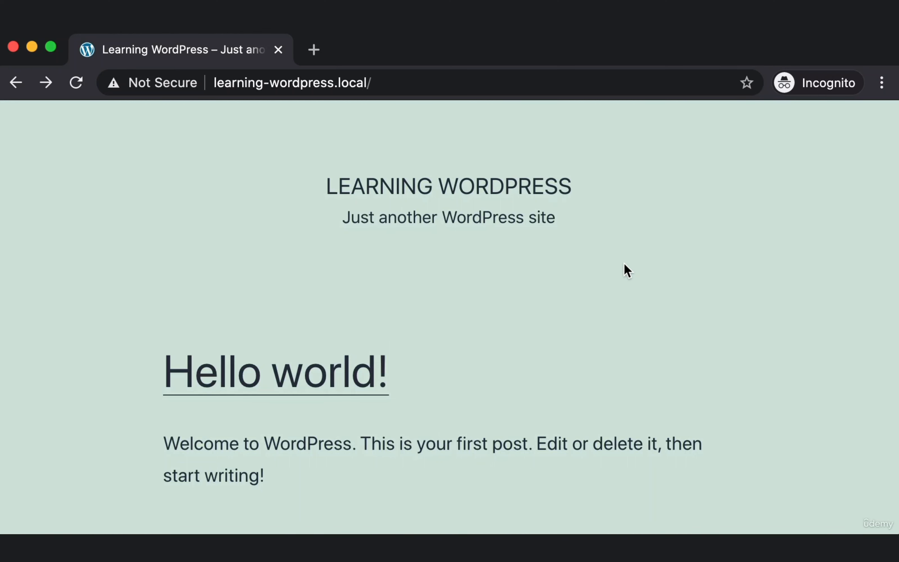
# Open learning-wordpress.local/wp-admin in Chrome via the 'Did you mean' suggestion to reach the login page.
pyautogui.moveTo(351, 78); pyautogui.dragTo(458, 78)
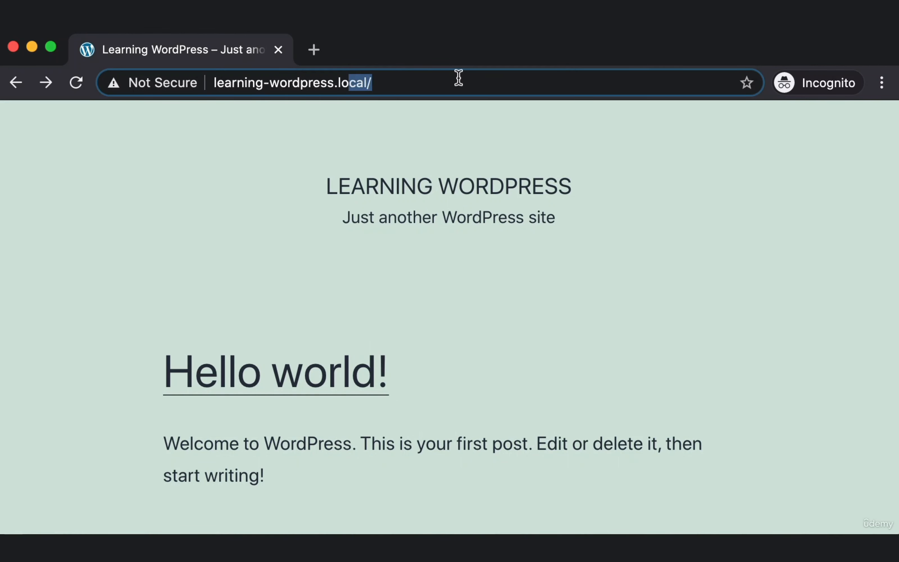
pyautogui.click(473, 78)
pyautogui.write('wp-')
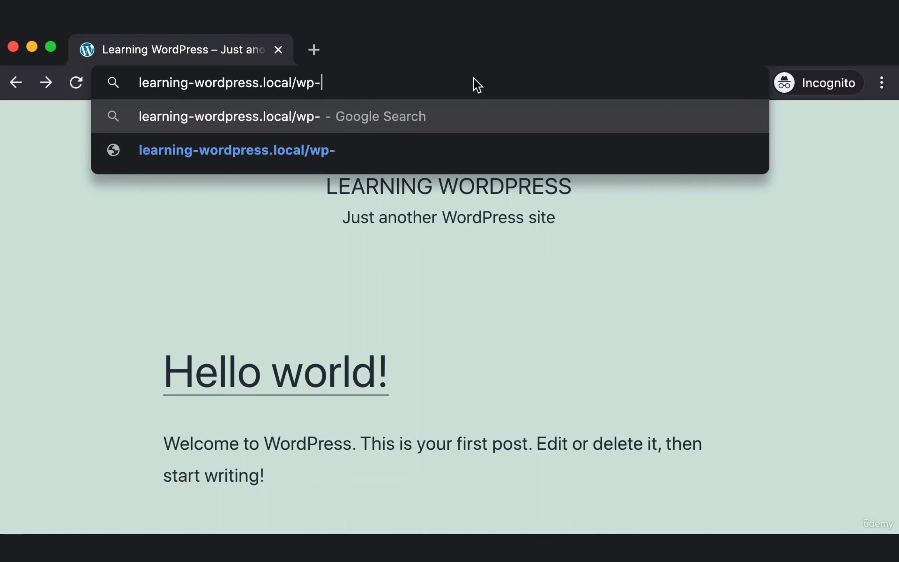
pyautogui.write('admin')
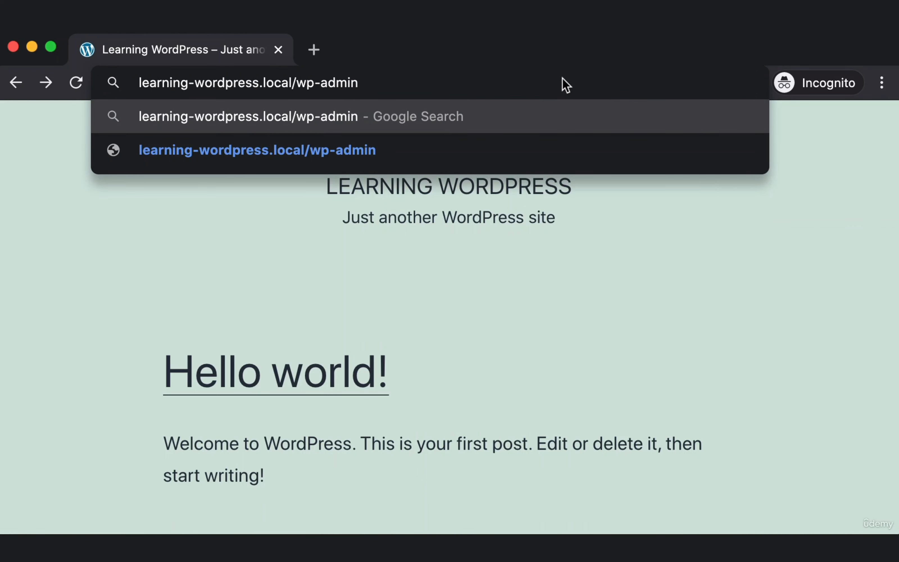
pyautogui.press('Return')
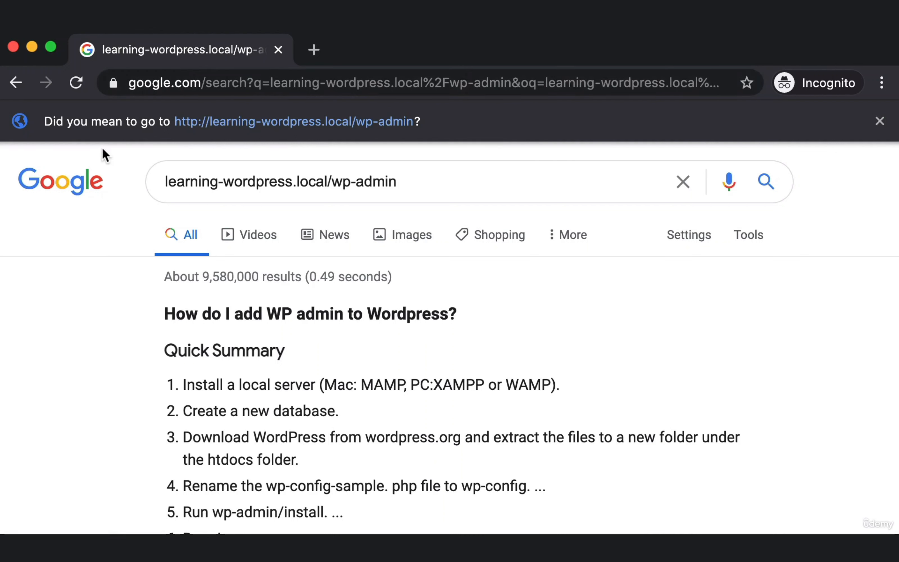
pyautogui.press('super+shift+4')
pyautogui.moveTo(36, 103); pyautogui.dragTo(397, 131)
pyautogui.click(273, 123)
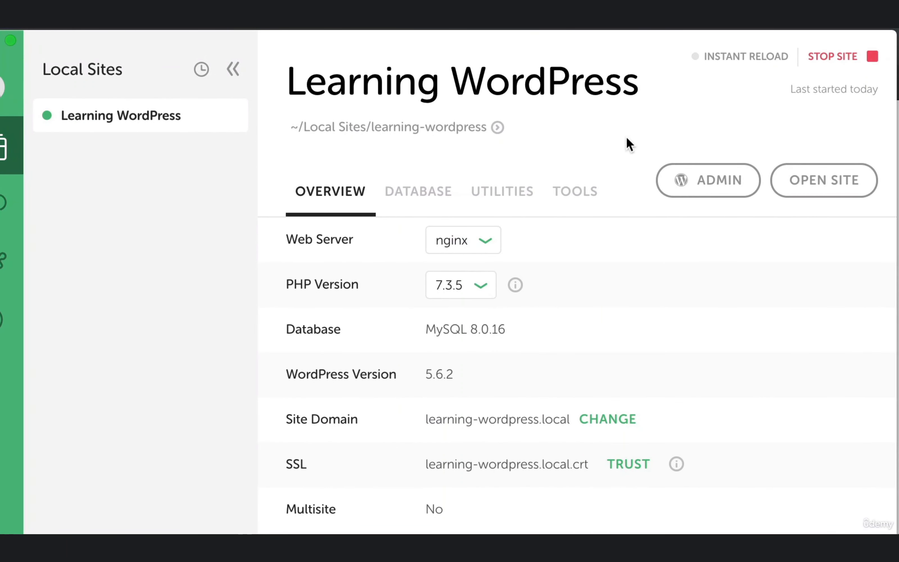
# Capture the Learning WordPress overview in Local showing web server, PHP and domain details.
pyautogui.press('super+shift+4')
pyautogui.moveTo(642, 141); pyautogui.dragTo(761, 210)
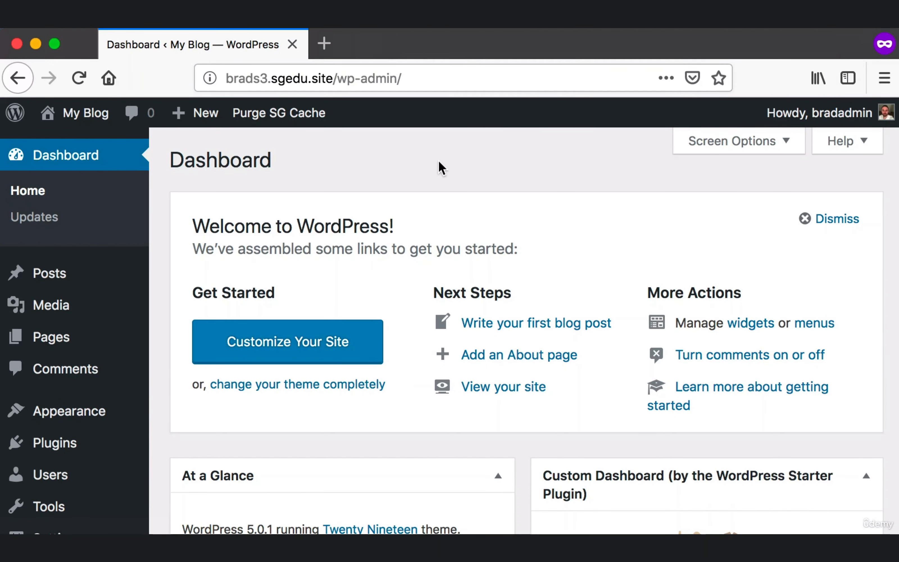
# Capture the admin bar, then visit the public site through the site name link.
pyautogui.press('super+shift+4')
pyautogui.moveTo(4, 88); pyautogui.dragTo(869, 132)
pyautogui.moveTo(88, 112)
pyautogui.press('super+shift+4')
pyautogui.moveTo(31, 96); pyautogui.dragTo(98, 126)
pyautogui.press('super+shift+4')
pyautogui.moveTo(36, 96); pyautogui.dragTo(113, 132)
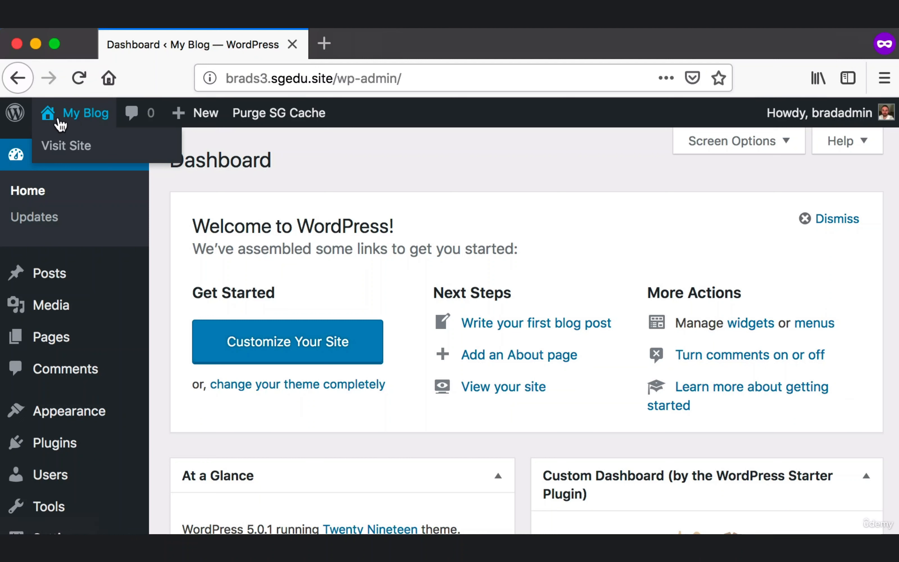
pyautogui.click(49, 114)
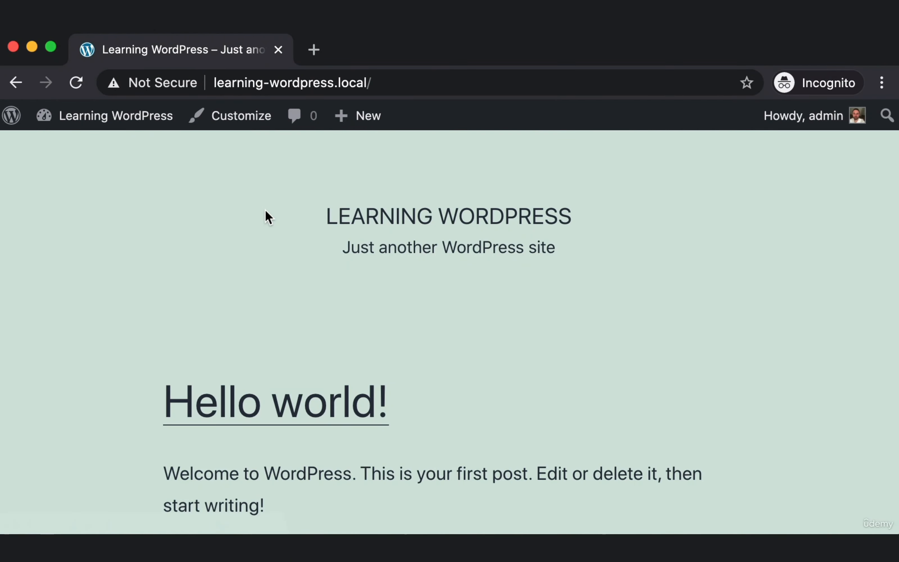
# Return to the admin Dashboard and capture the Posts menu in the sidebar.
pyautogui.click(84, 122)
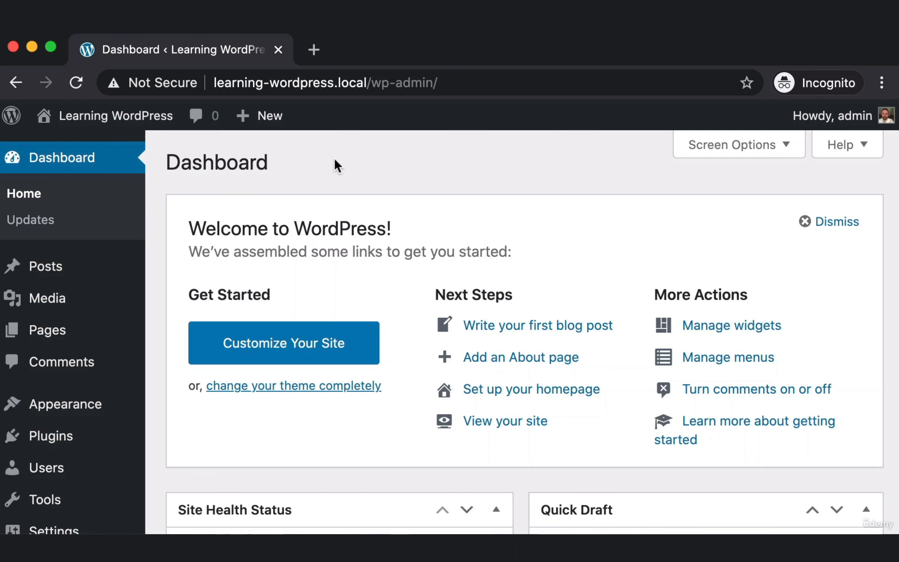
pyautogui.press('super+shift+4')
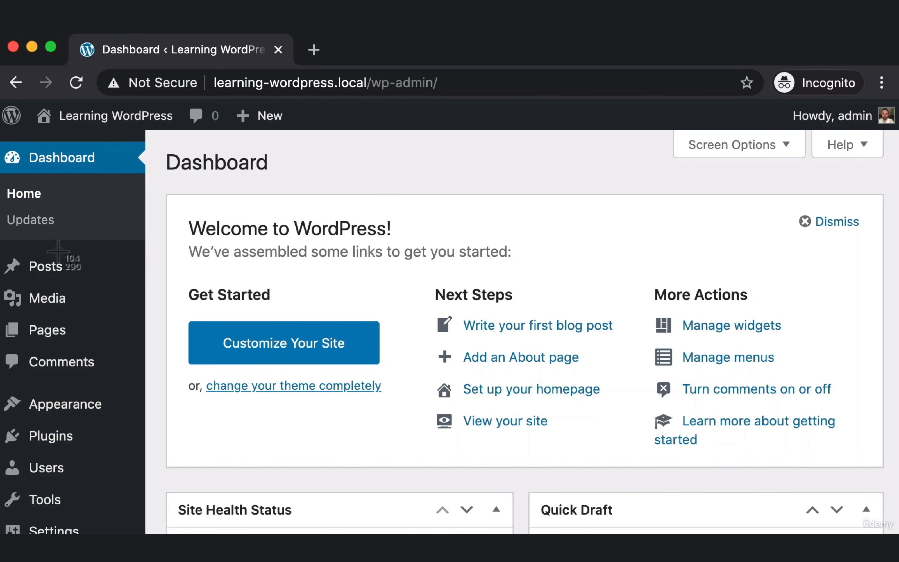
pyautogui.moveTo(1, 250); pyautogui.dragTo(143, 279)
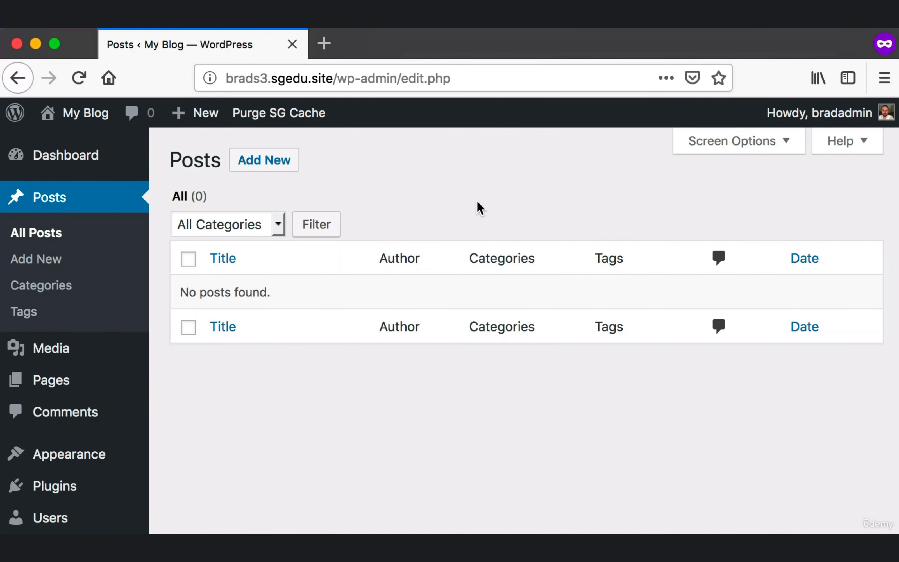
# Capture the empty Posts screen and Add New options, then start a new post.
pyautogui.press('super+shift+4')
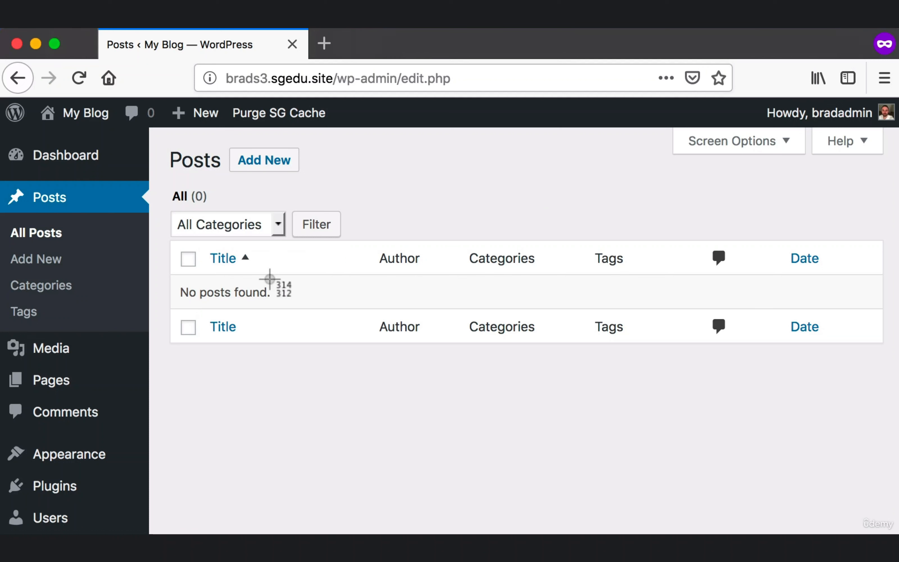
pyautogui.moveTo(166, 279); pyautogui.dragTo(290, 301)
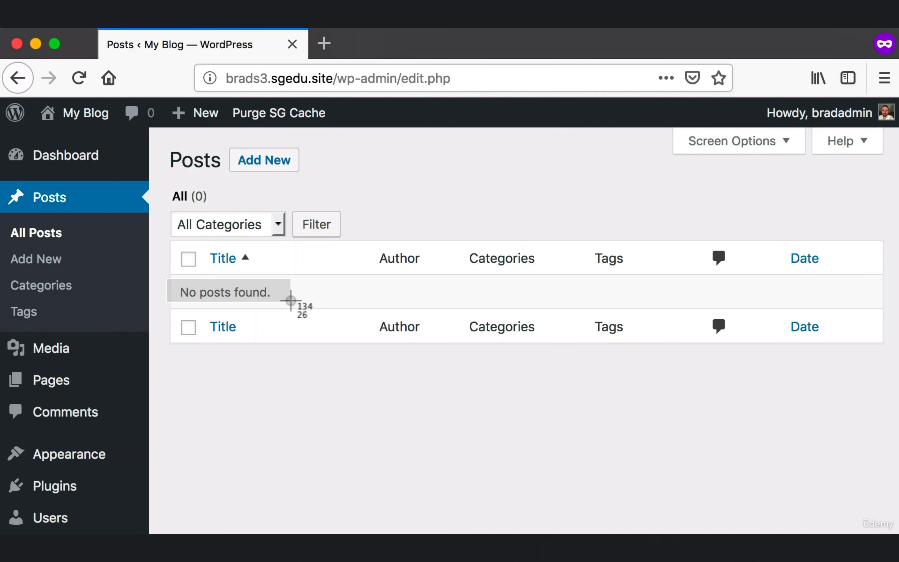
pyautogui.moveTo(291, 300); pyautogui.dragTo(877, 391)
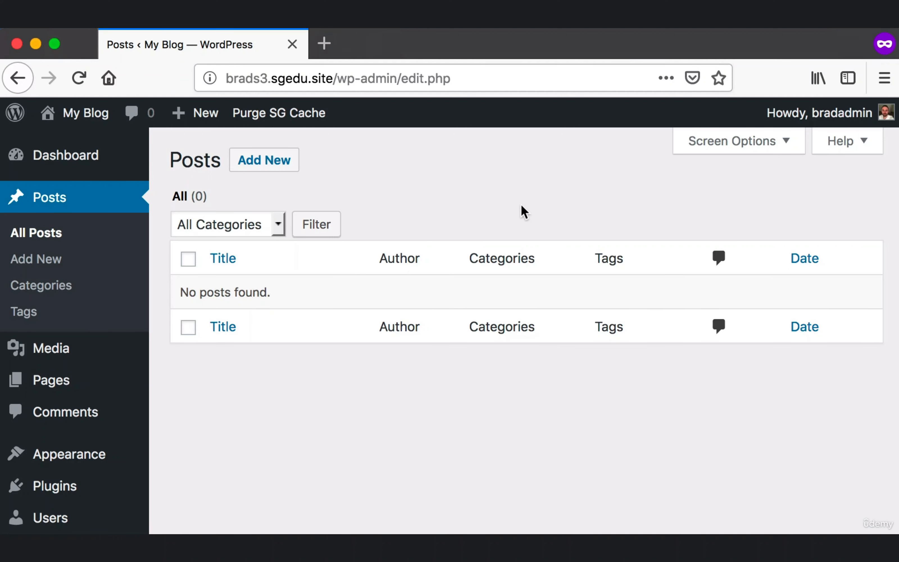
pyautogui.press('super+shift+4')
pyautogui.moveTo(212, 136); pyautogui.dragTo(328, 190)
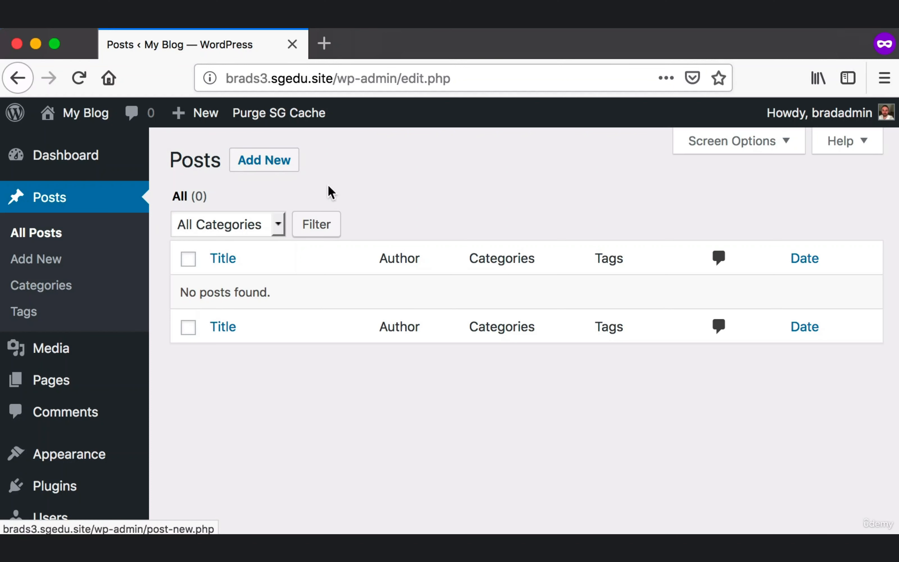
pyautogui.press('super+shift+4')
pyautogui.moveTo(1, 241); pyautogui.dragTo(134, 273)
pyautogui.press('super+shift+4')
pyautogui.moveTo(10, 184); pyautogui.dragTo(116, 286)
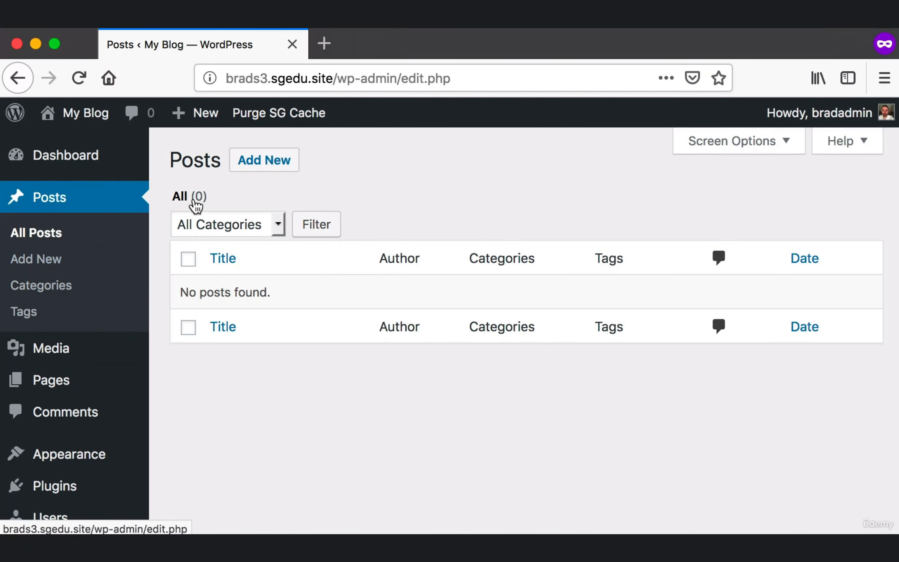
pyautogui.click(273, 161)
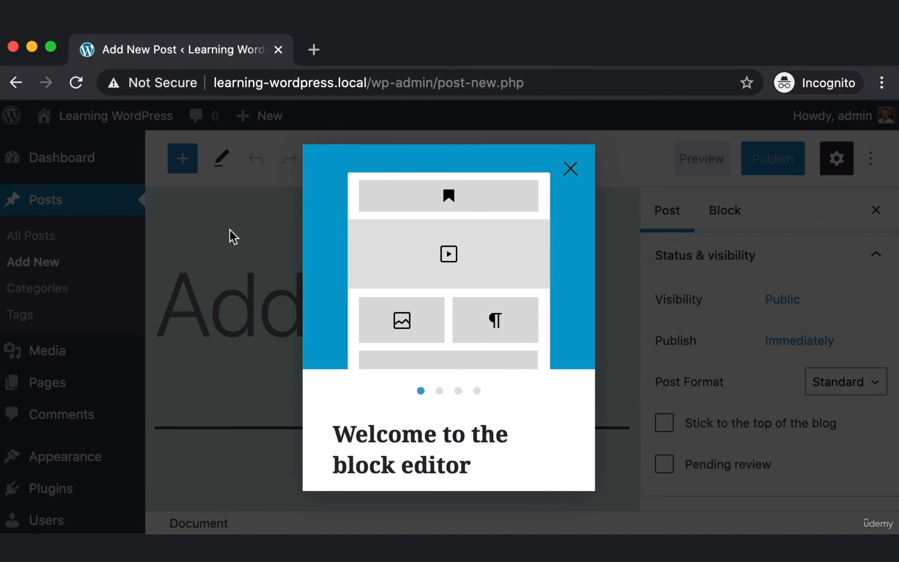
# Close the block editor's welcome tour.
pyautogui.press('super+shift+4')
pyautogui.moveTo(279, 130); pyautogui.dragTo(610, 508)
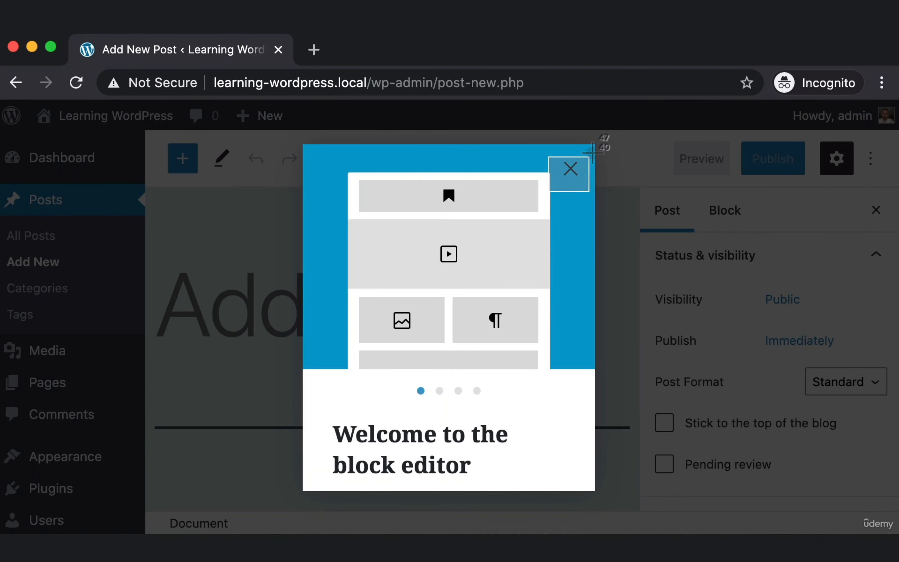
pyautogui.click(570, 169)
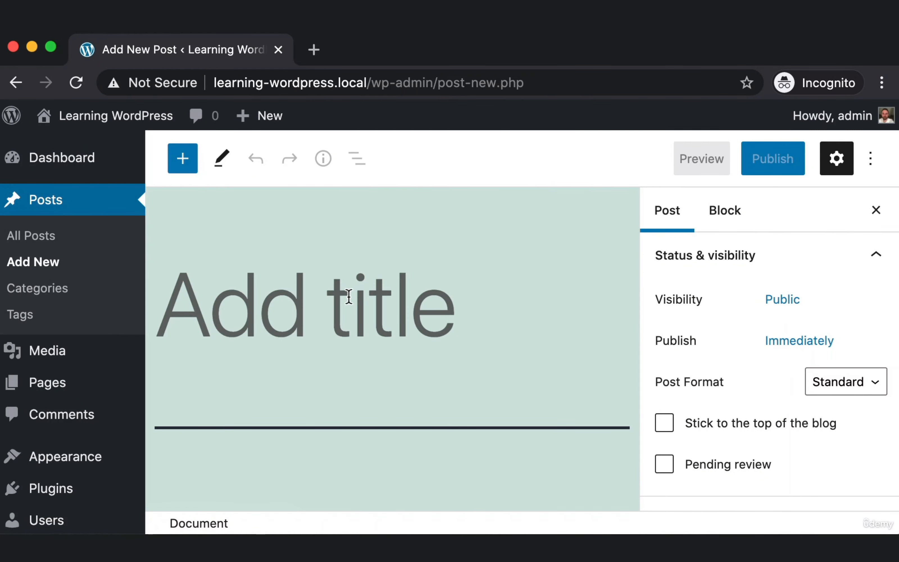
# Title the post 'My Example Blog Post' and zoom the browser out one step.
pyautogui.press('super+shift+4')
pyautogui.moveTo(201, 273); pyautogui.dragTo(390, 347)
pyautogui.click(236, 299)
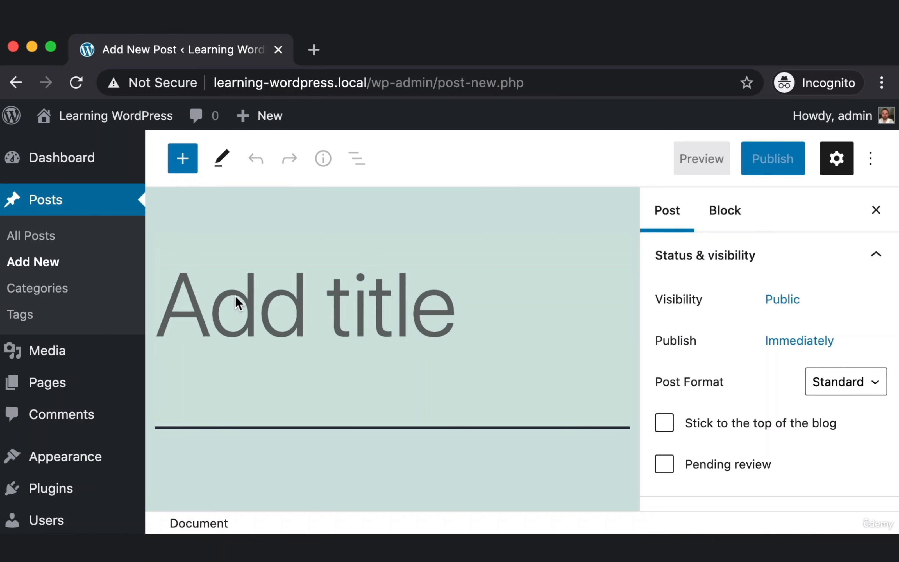
pyautogui.write('My Example Blog Post')
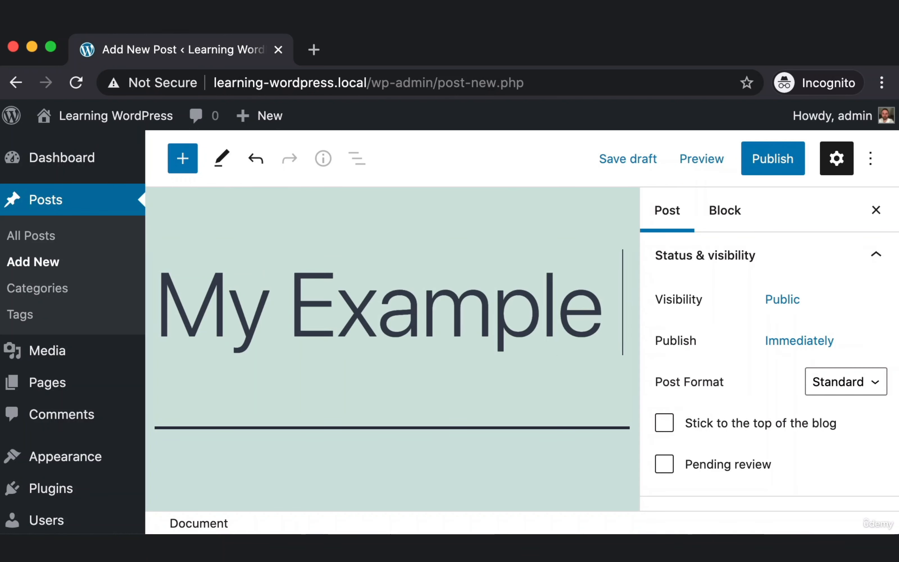
pyautogui.press('super+minus')
pyautogui.press('super+minus')
pyautogui.press('super+minus')
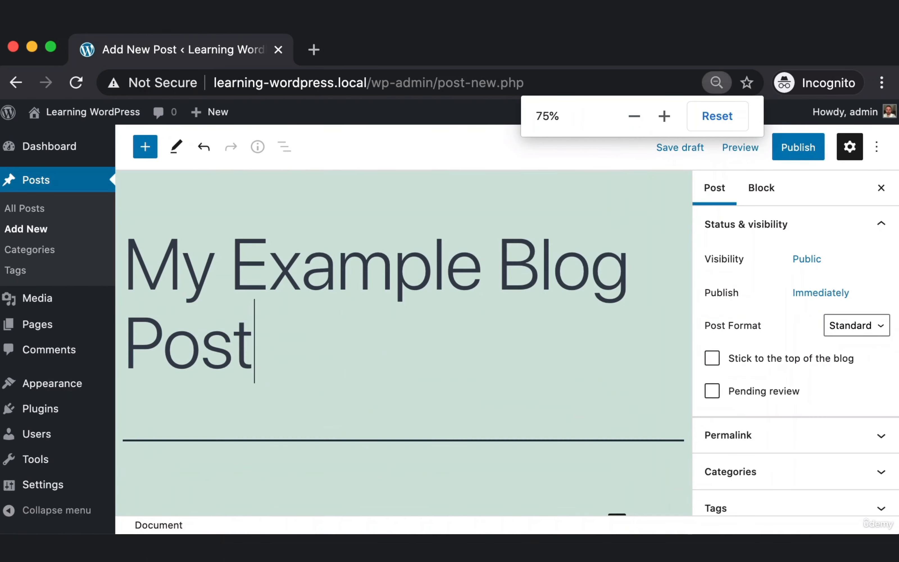
pyautogui.press('super+shift+4')
pyautogui.moveTo(175, 364); pyautogui.dragTo(535, 397)
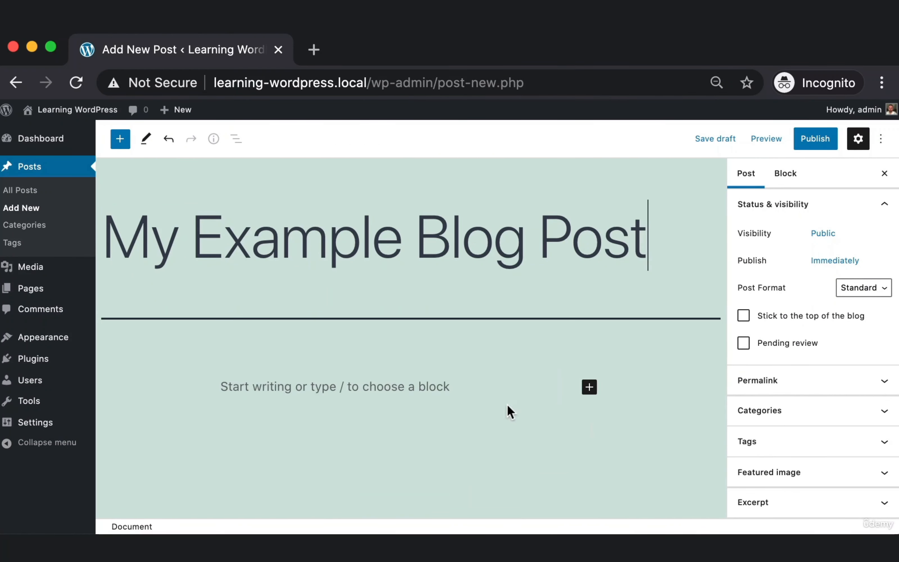
# Write the paragraph 'Hello everyone, this is my first blog post. It is just a quick example.'.
pyautogui.click(344, 387)
pyautogui.write('H')
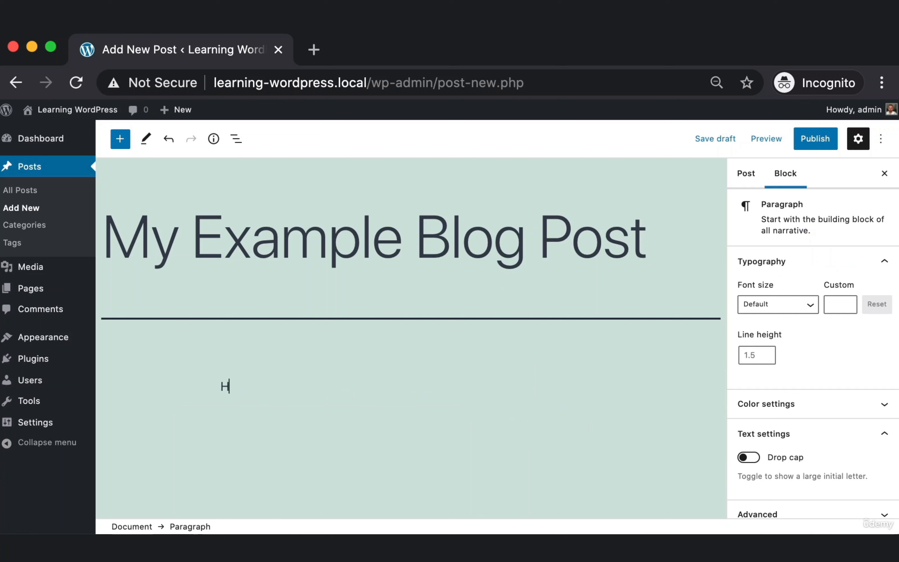
pyautogui.write('ello everyone')
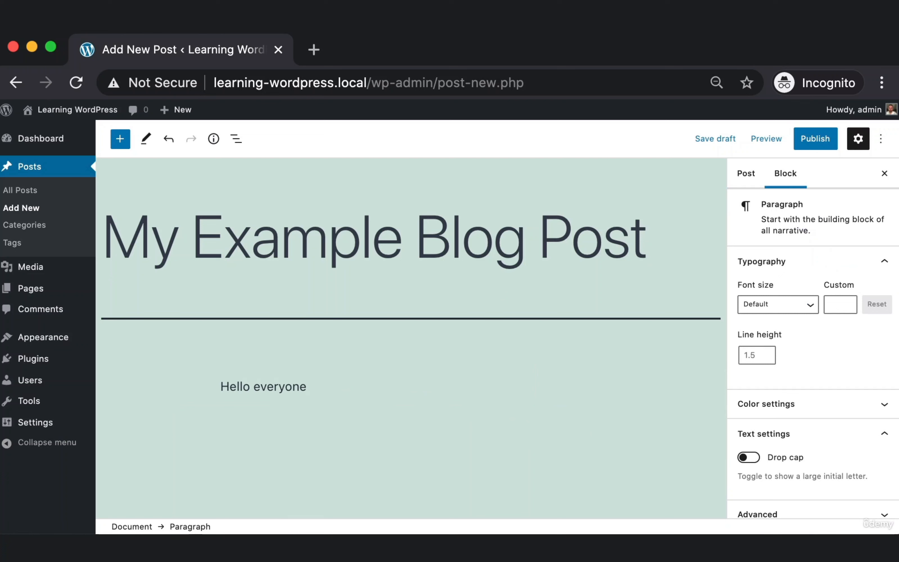
pyautogui.write(', this is my first blog p')
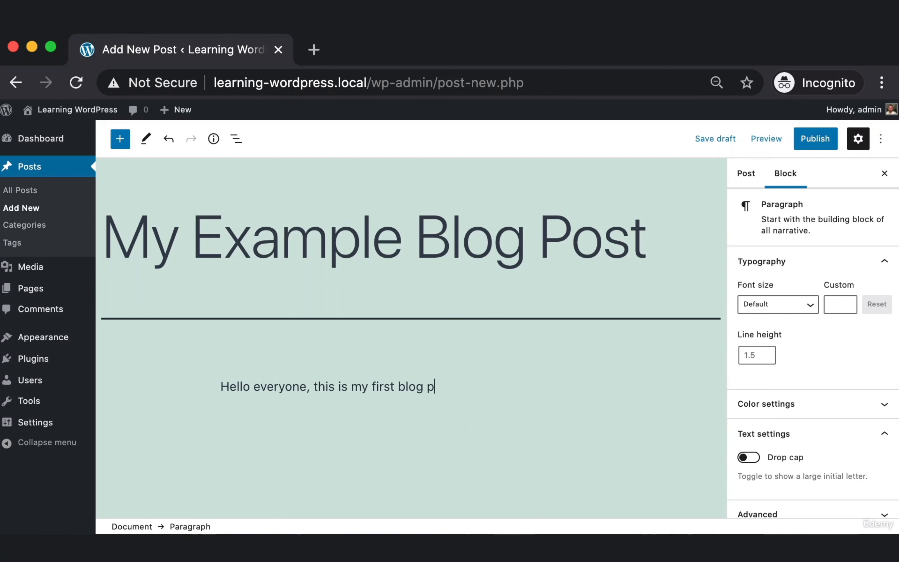
pyautogui.write('ost. It is just')
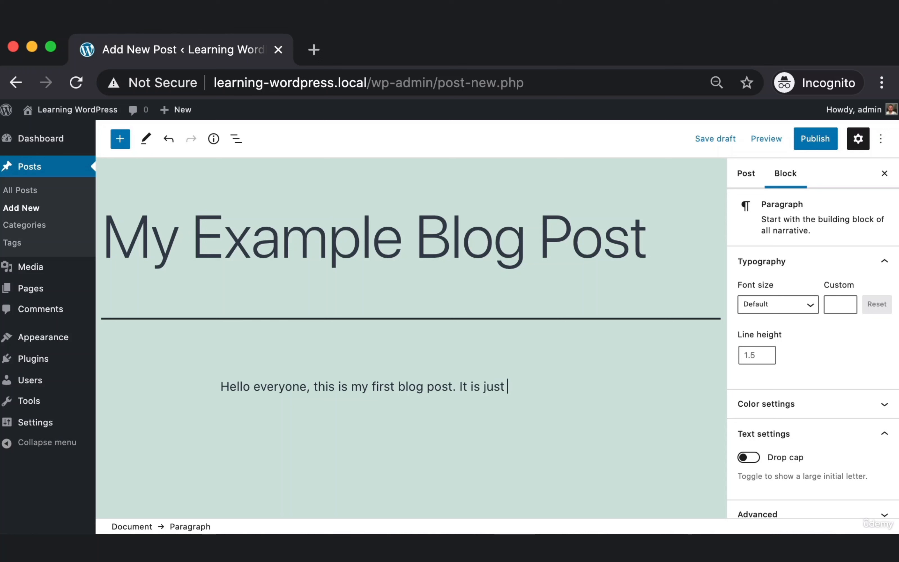
pyautogui.write(' a quick example.')
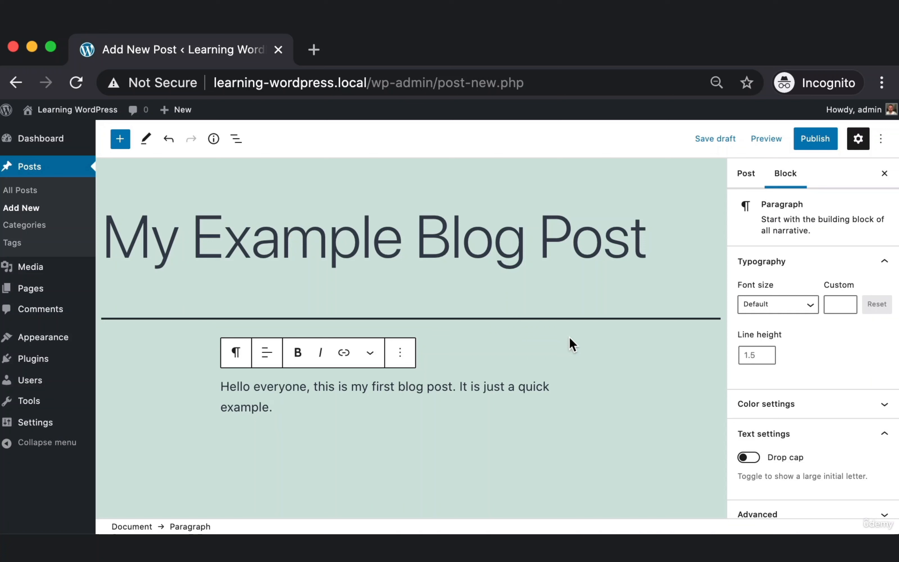
pyautogui.press('super+shift+4')
pyautogui.moveTo(784, 119); pyautogui.dragTo(841, 171)
# Uncheck 'Always show pre-publish checks' and publish My Example Blog Post.
pyautogui.click(818, 143)
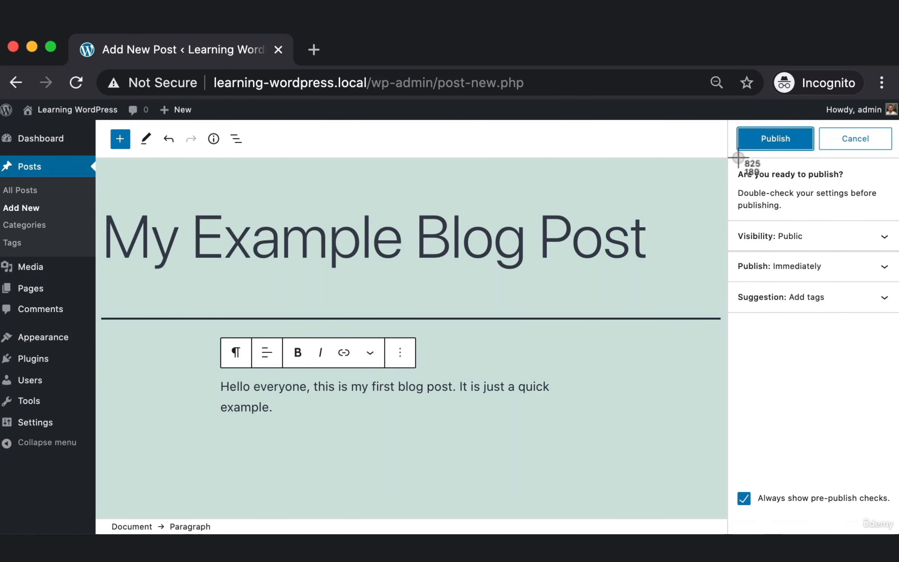
pyautogui.click(808, 133)
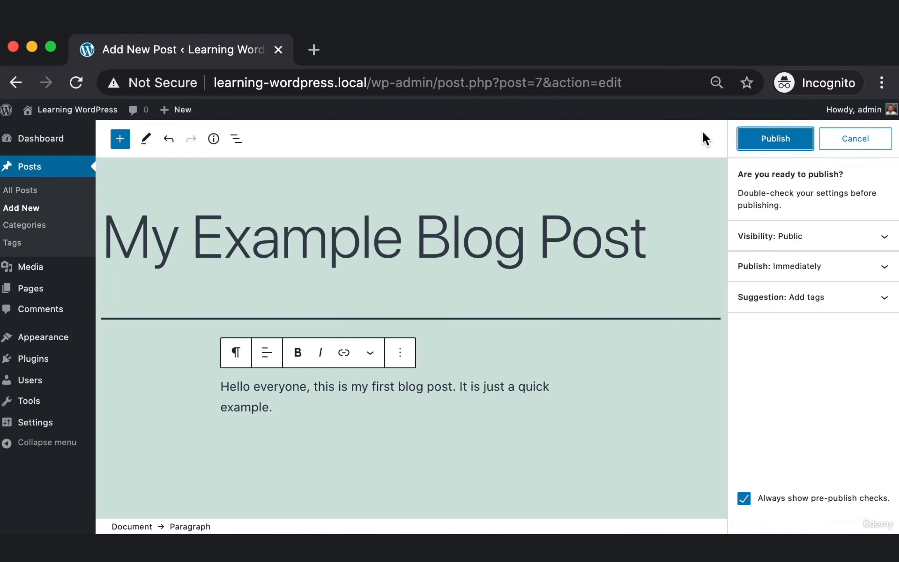
pyautogui.press('super+equal')
pyautogui.press('super+equal')
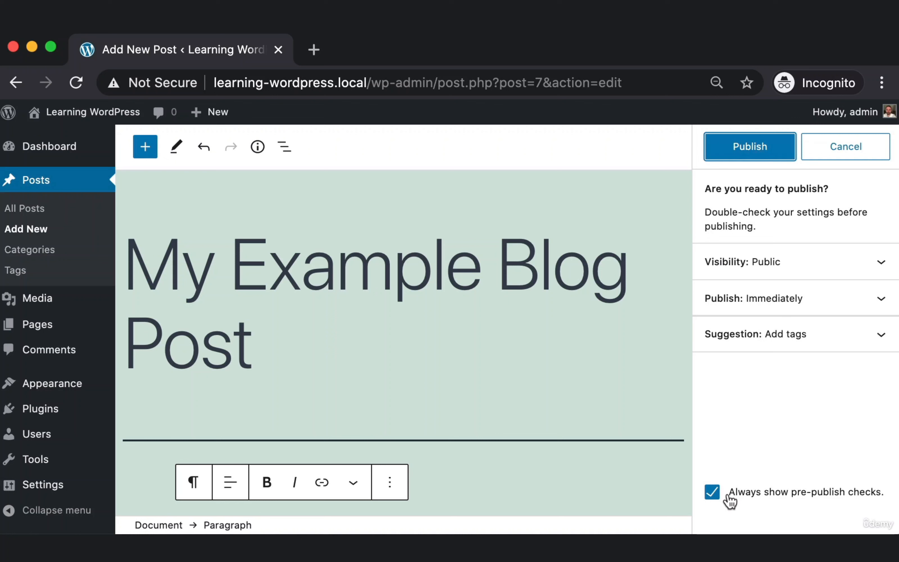
pyautogui.press('super+shift+4')
pyautogui.moveTo(697, 465); pyautogui.dragTo(893, 517)
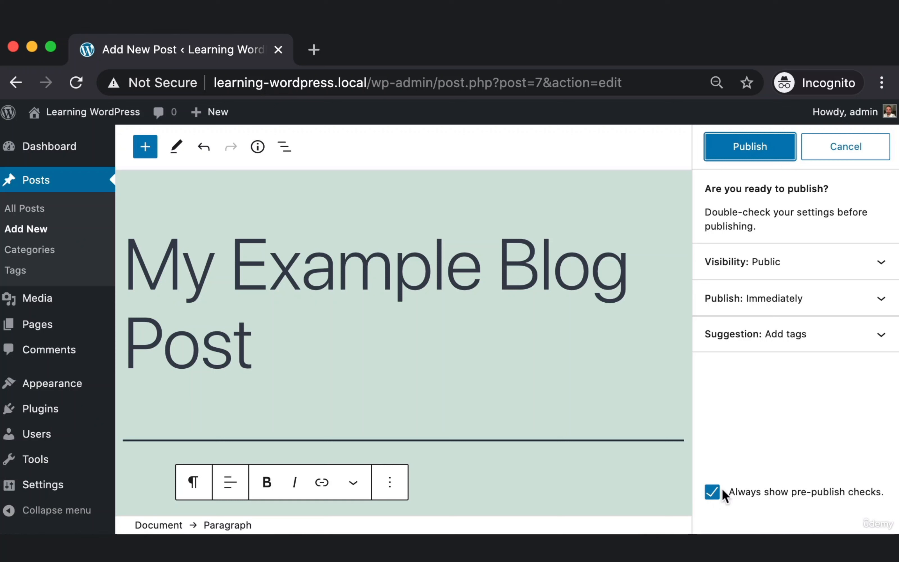
pyautogui.click(733, 490)
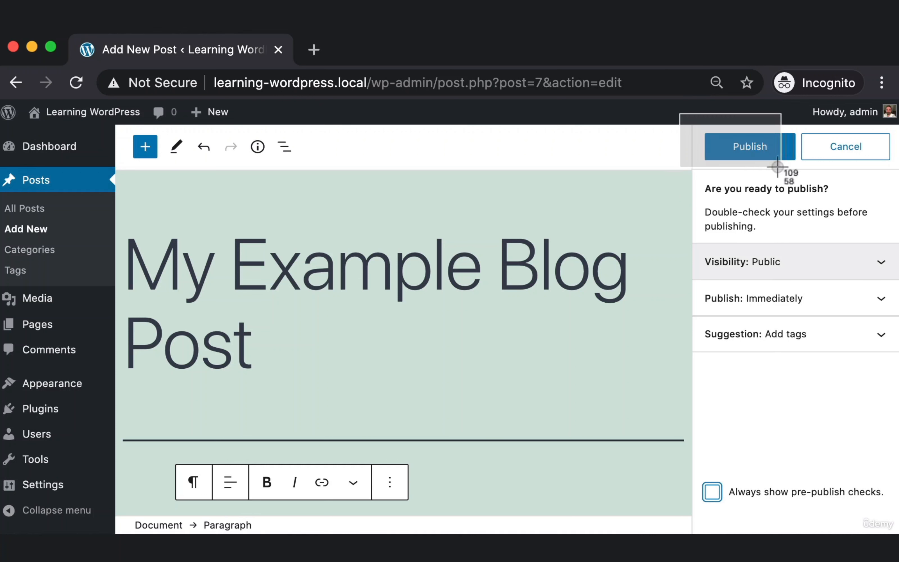
pyautogui.click(771, 155)
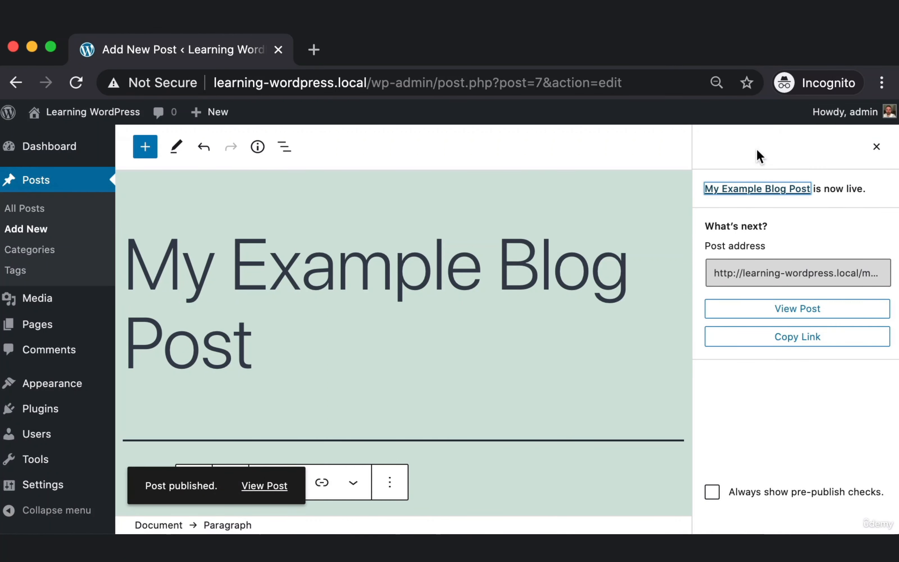
pyautogui.press('super+shift+4')
pyautogui.moveTo(109, 446); pyautogui.dragTo(319, 511)
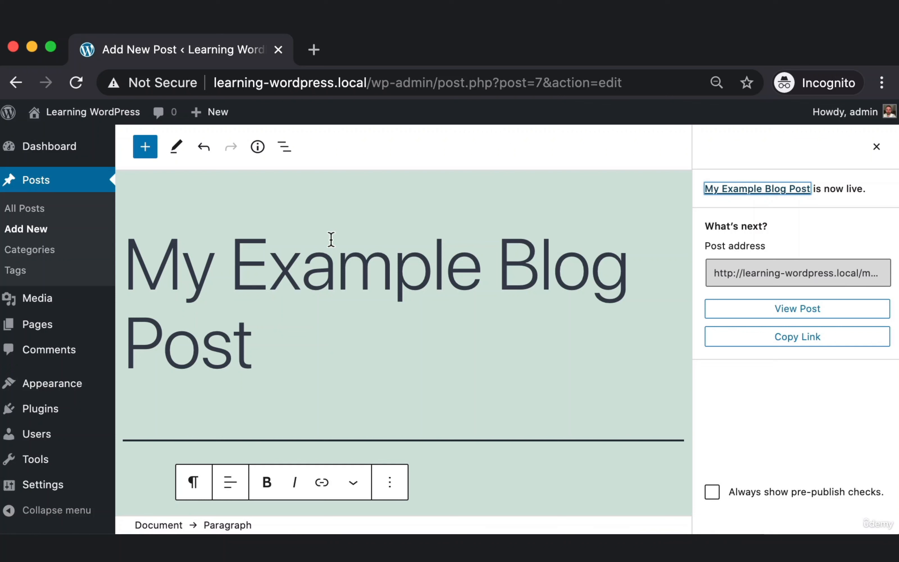
pyautogui.moveTo(70, 116)
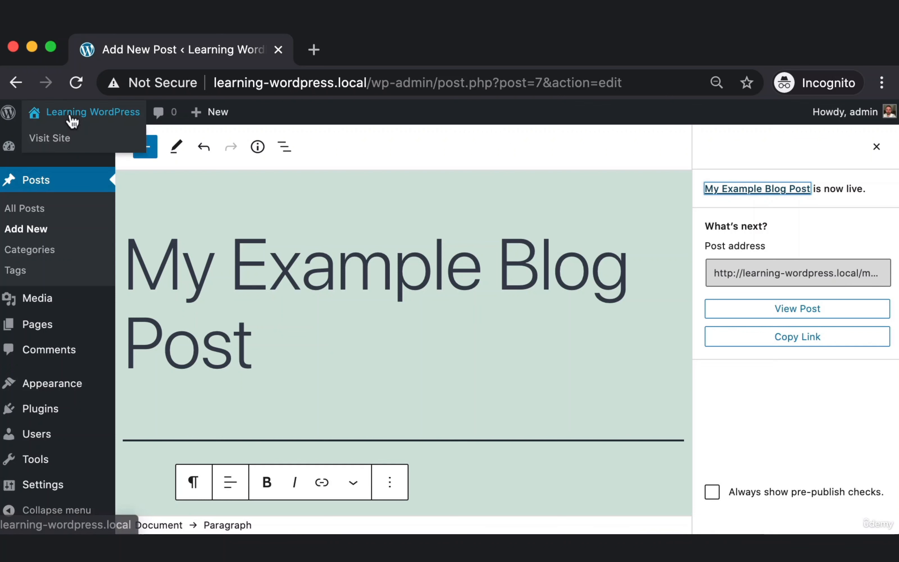
pyautogui.press('super+shift+4')
pyautogui.moveTo(24, 99); pyautogui.dragTo(48, 116)
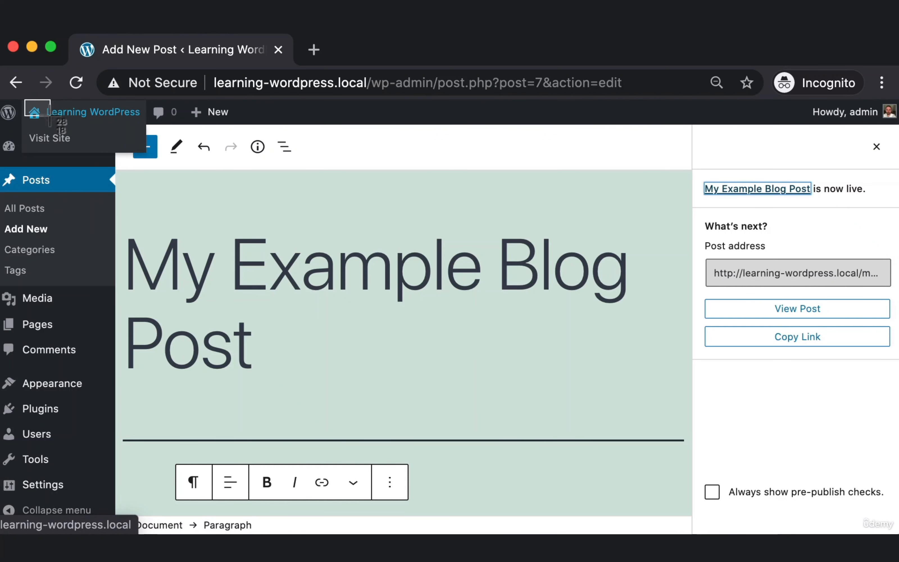
pyautogui.moveTo(50, 115)
pyautogui.mouseDown()
pyautogui.moveTo(40, 108)
pyautogui.moveTo(40, 120)
pyautogui.mouseUp()
pyautogui.press('Escape')
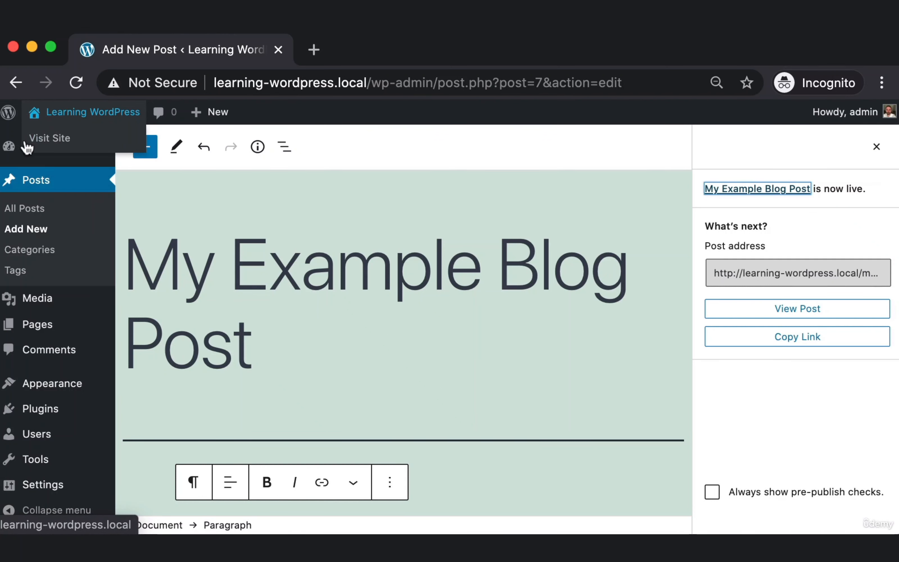
pyautogui.press('super+shift+4')
pyautogui.moveTo(5, 157); pyautogui.dragTo(114, 507)
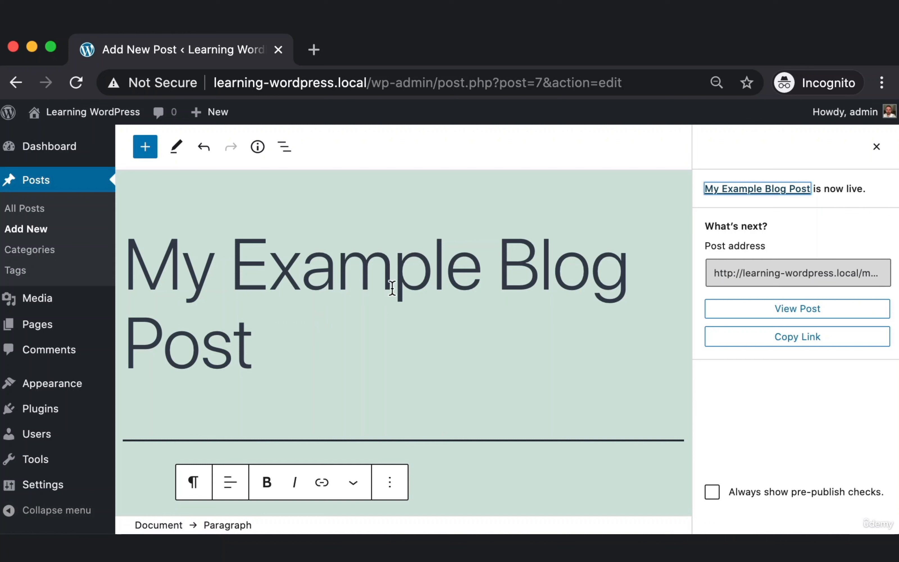
pyautogui.press('super+shift+4')
pyautogui.moveTo(849, 131); pyautogui.dragTo(890, 161)
# Close the post-published confirmation panel.
pyautogui.click(877, 147)
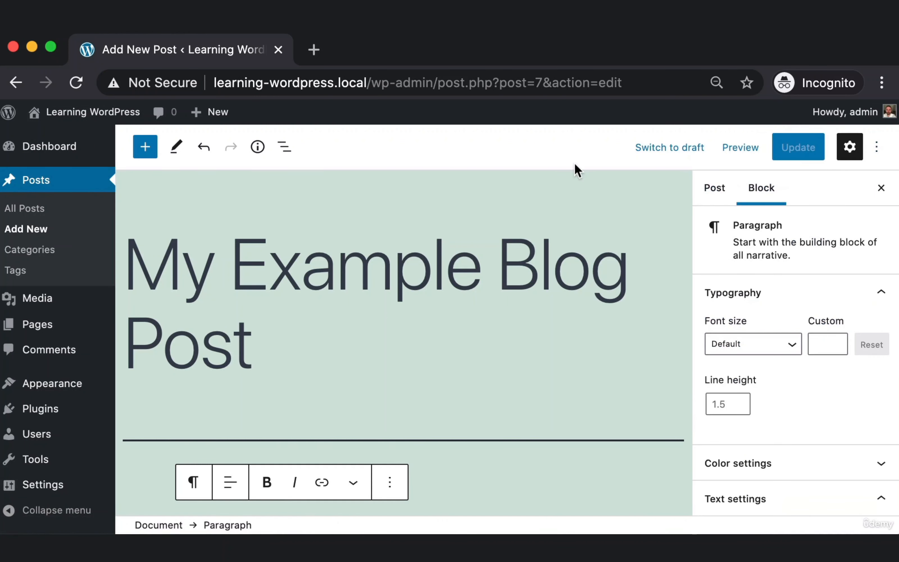
pyautogui.press('super+shift+4')
pyautogui.moveTo(890, 130); pyautogui.dragTo(873, 158)
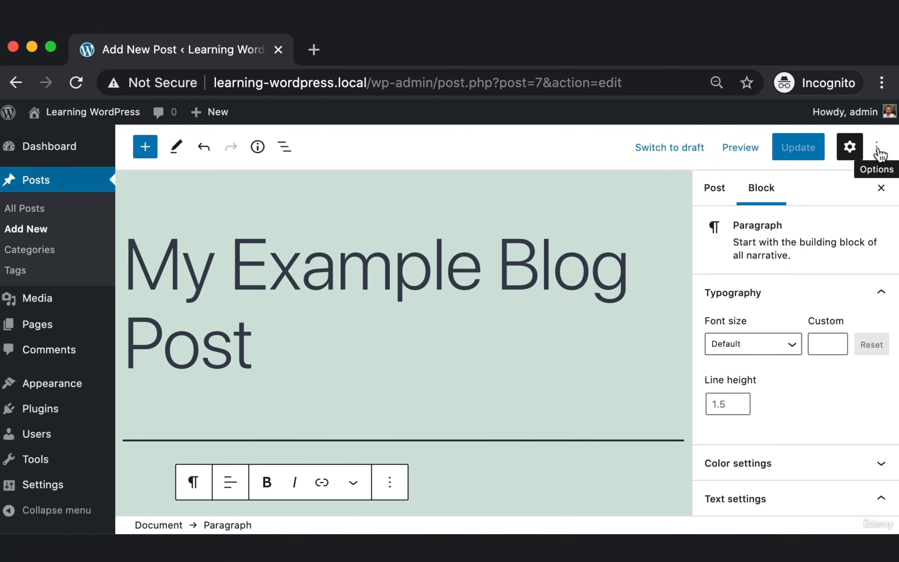
# Switch the editor to Fullscreen mode from the Options menu.
pyautogui.click(876, 149)
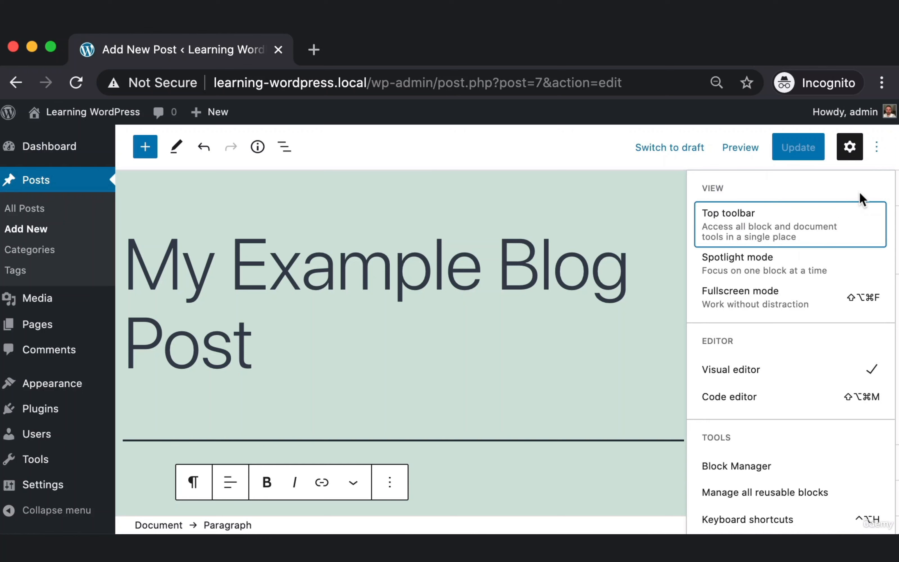
pyautogui.press('super+shift+4')
pyautogui.moveTo(698, 278); pyautogui.dragTo(863, 306)
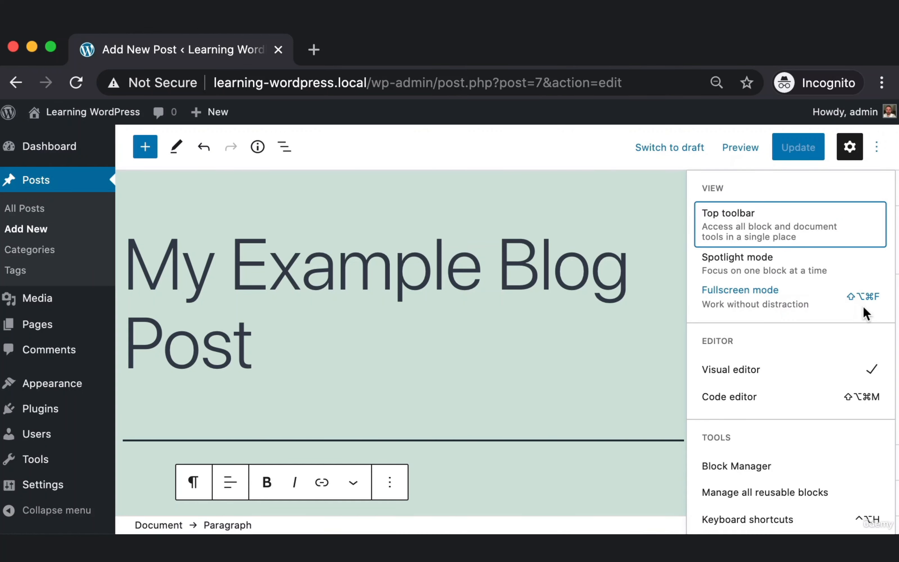
pyautogui.click(763, 292)
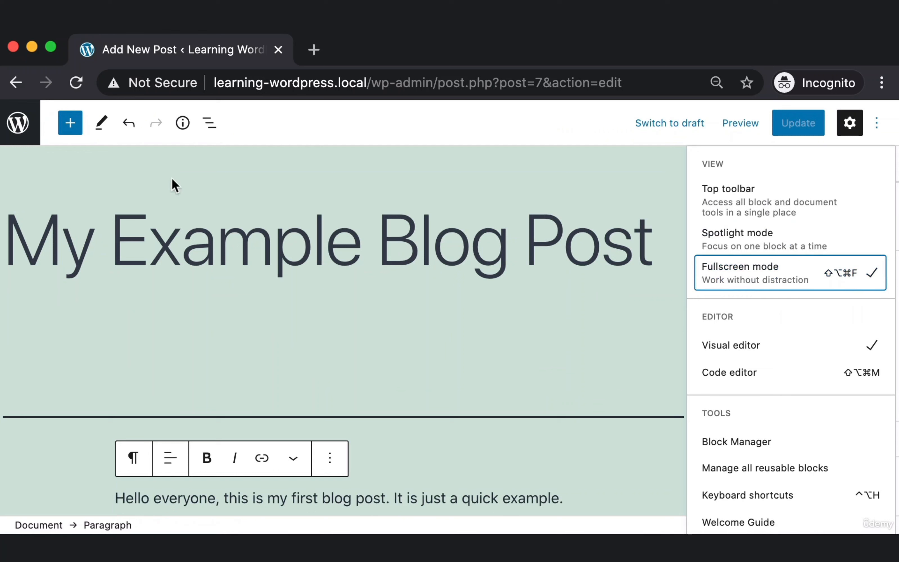
pyautogui.press('super+shift+4')
pyautogui.moveTo(4, 111); pyautogui.dragTo(46, 178)
pyautogui.moveTo(55, 175); pyautogui.dragTo(3, 112)
# Go back to the Posts list, reopen My Example Blog Post, and turn Fullscreen mode off.
pyautogui.click(4, 111)
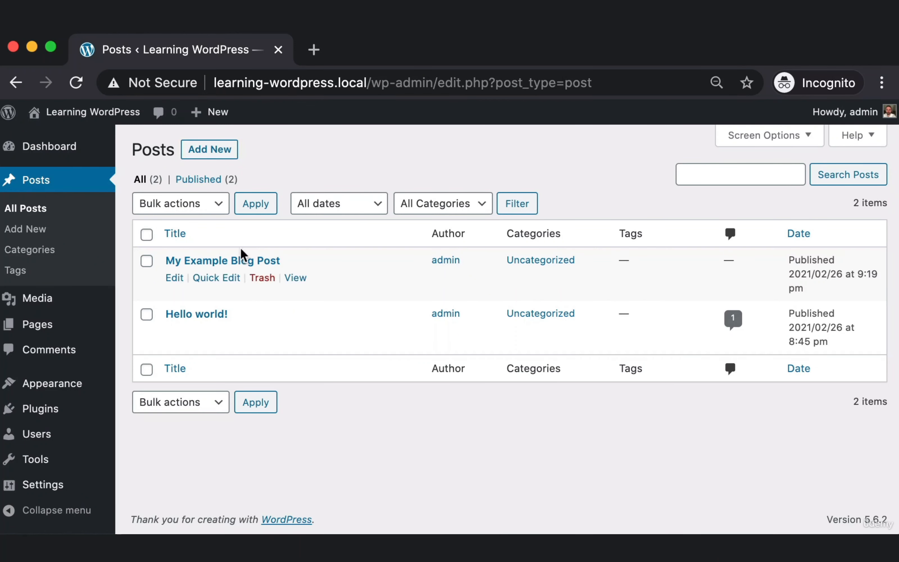
pyautogui.click(220, 262)
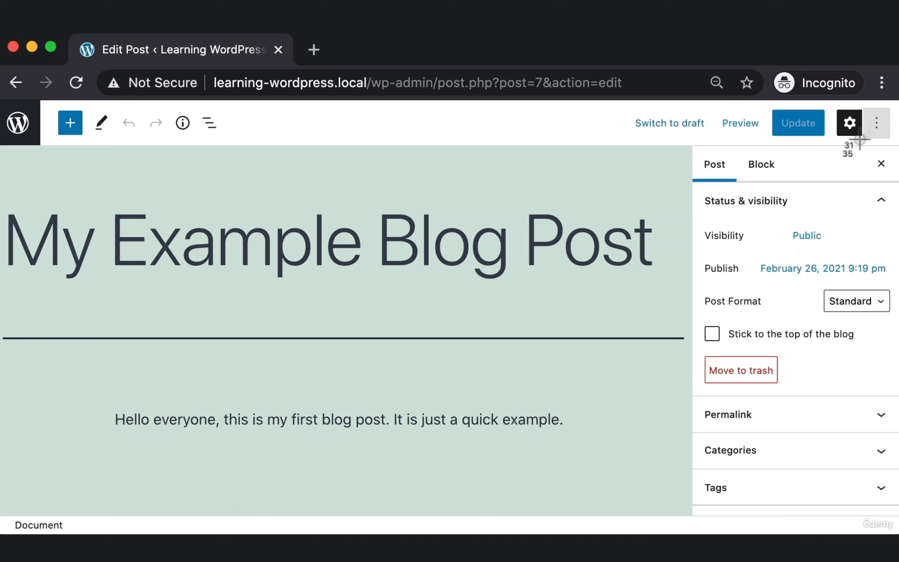
pyautogui.click(875, 130)
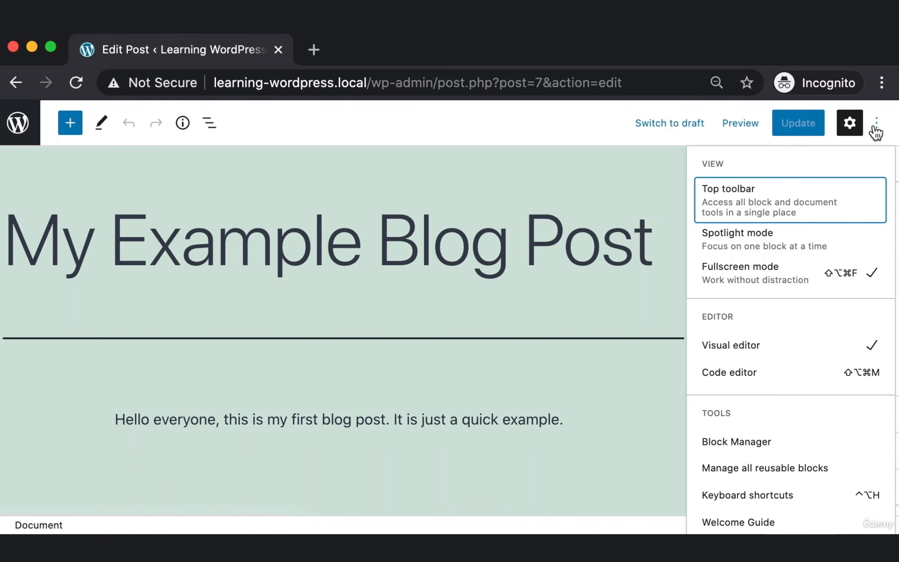
pyautogui.press('super+shift+4')
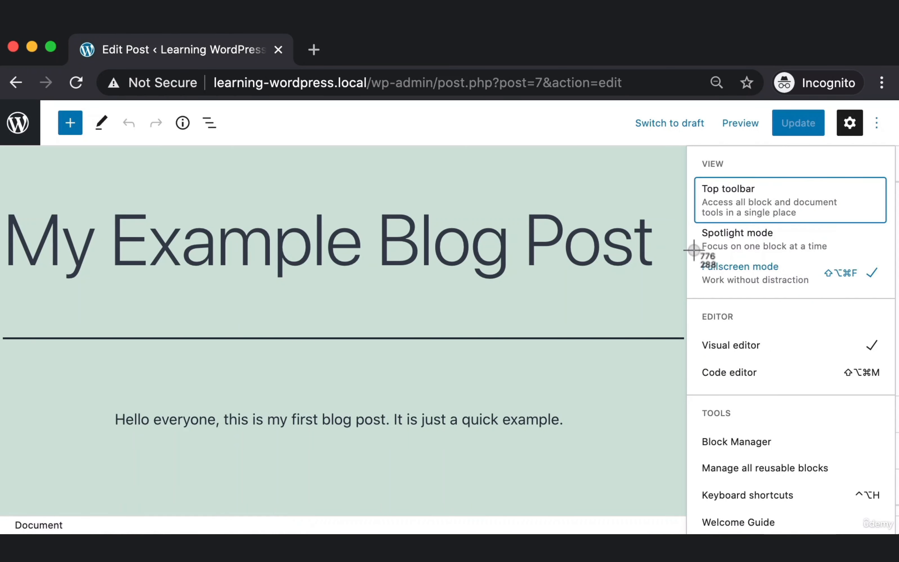
pyautogui.moveTo(696, 251); pyautogui.dragTo(853, 259)
pyautogui.press('super+shift+4')
pyautogui.click(764, 266)
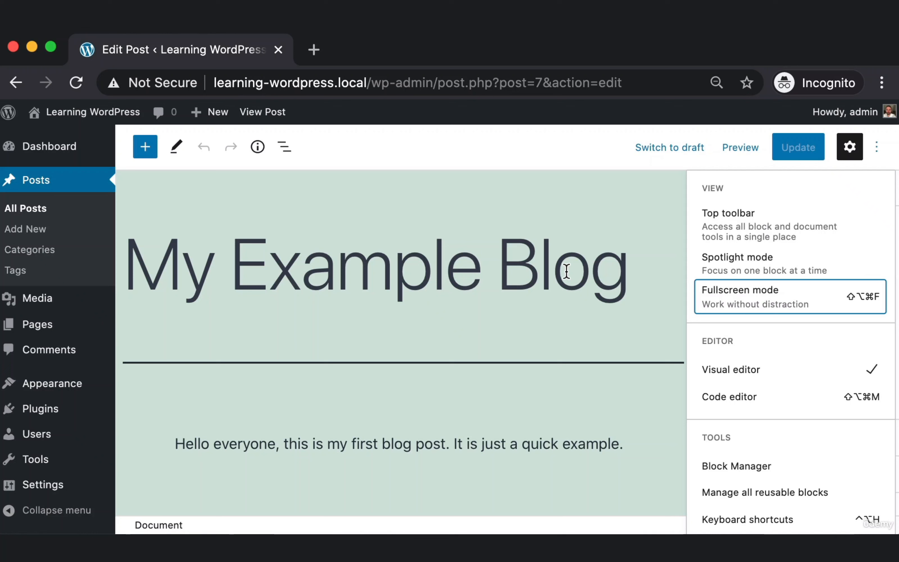
pyautogui.press('super+shift+4')
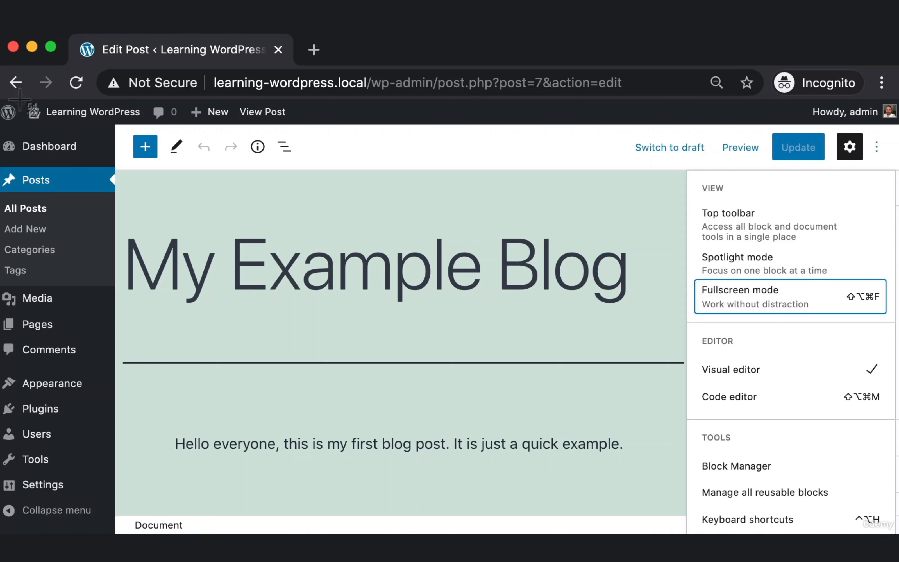
pyautogui.moveTo(20, 99); pyautogui.dragTo(151, 123)
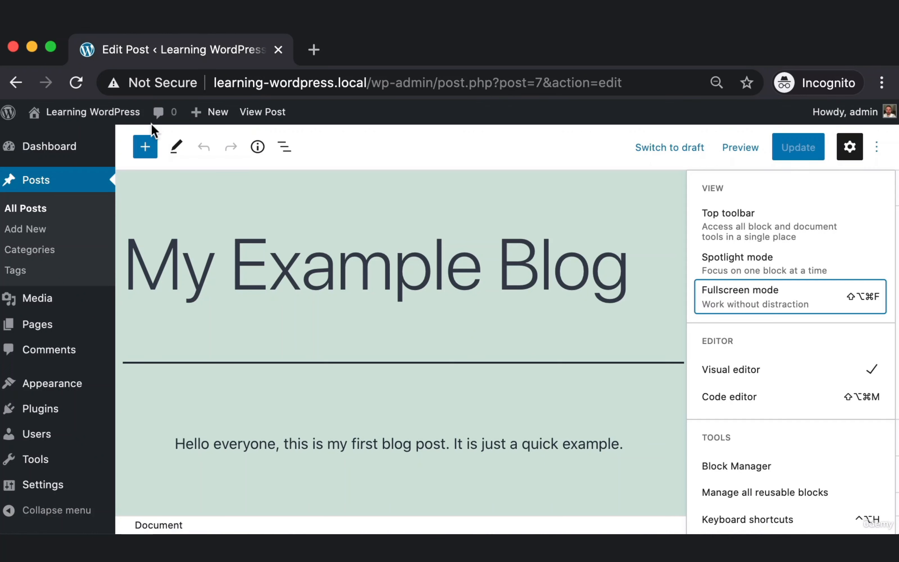
# View My Example Blog Post live on the front page, highlighting its title and body sentence.
pyautogui.click(107, 119)
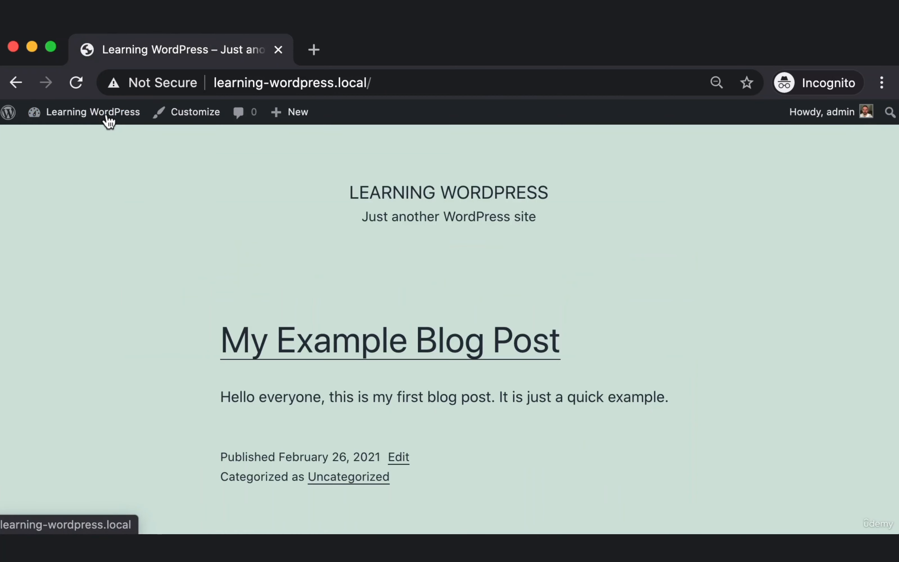
pyautogui.press('super+shift+4')
pyautogui.moveTo(159, 296); pyautogui.dragTo(733, 437)
pyautogui.moveTo(220, 338); pyautogui.dragTo(560, 342)
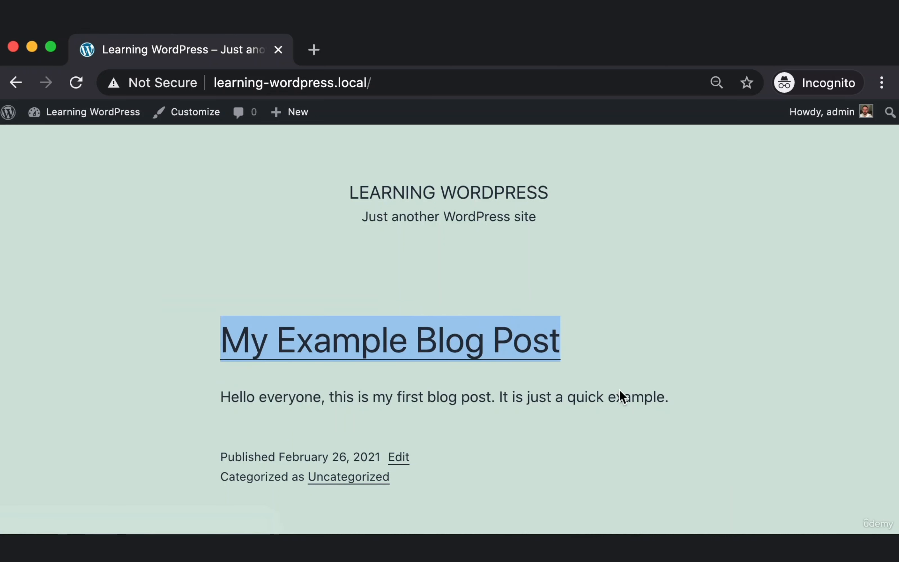
pyautogui.moveTo(645, 397); pyautogui.dragTo(221, 396)
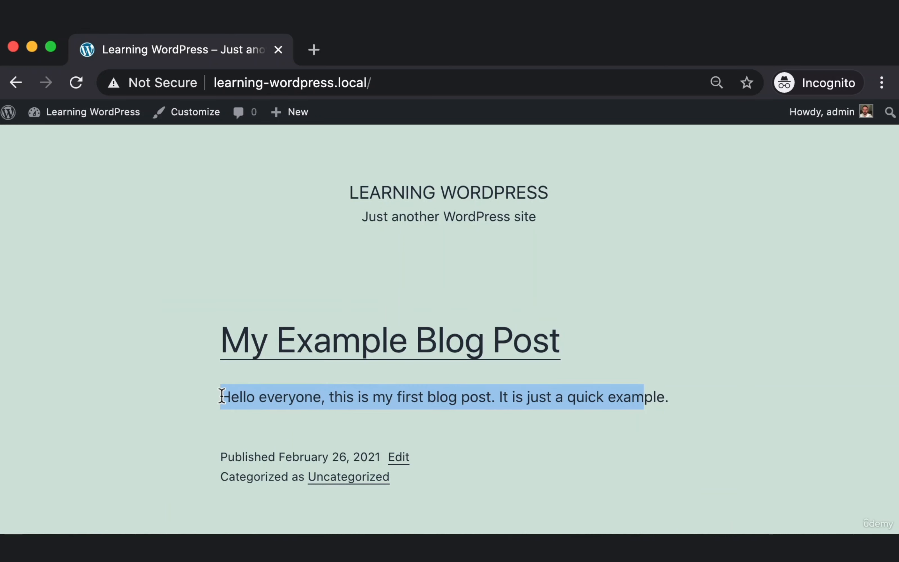
pyautogui.click(662, 328)
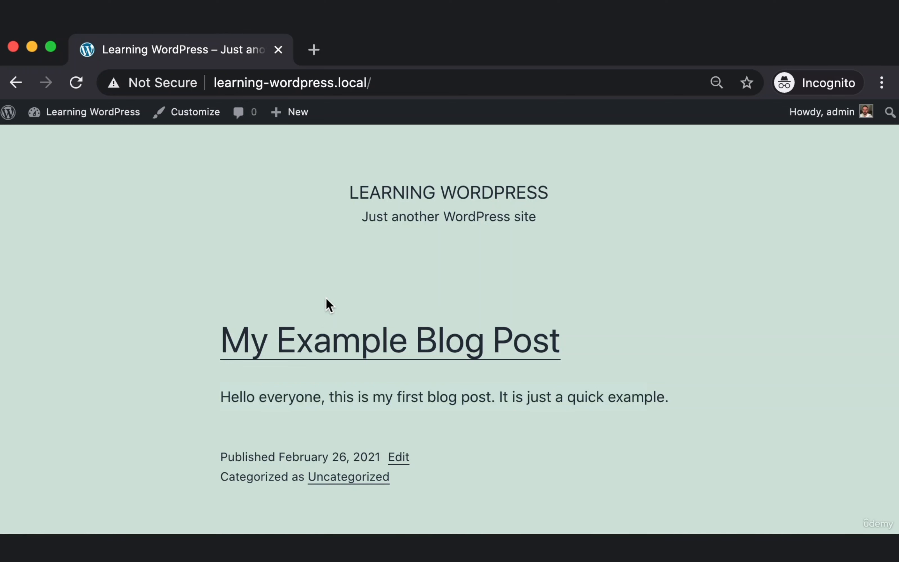
# Reset the page zoom to 100% and return to the Learning WordPress admin Dashboard.
pyautogui.press('super+equal')
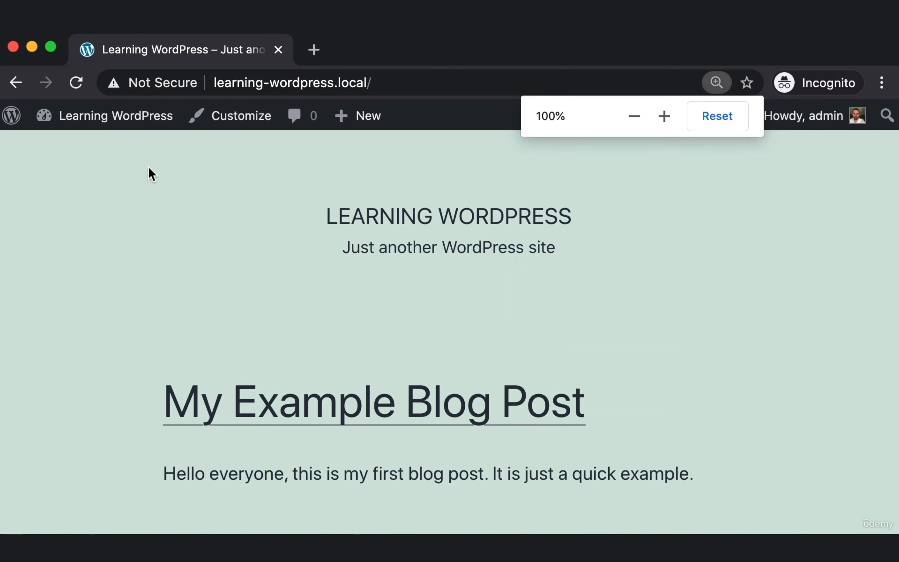
pyautogui.moveTo(94, 121)
pyautogui.press('super+shift+4')
pyautogui.moveTo(41, 103); pyautogui.dragTo(193, 116)
pyautogui.press('Escape')
pyautogui.click(99, 108)
# Start a new post titled 'Another New Test Post', with the editor zoomed to 90%.
pyautogui.moveTo(148, 147)
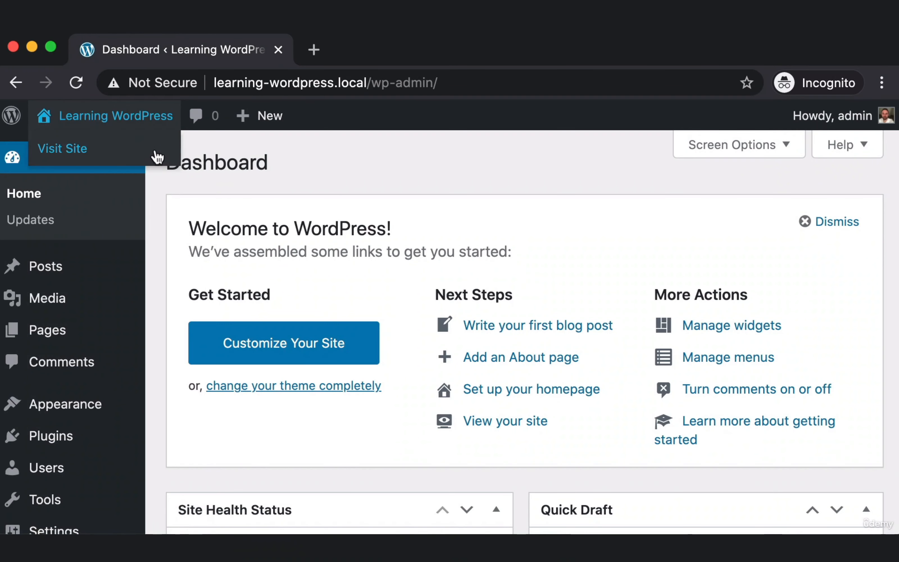
pyautogui.moveTo(74, 271)
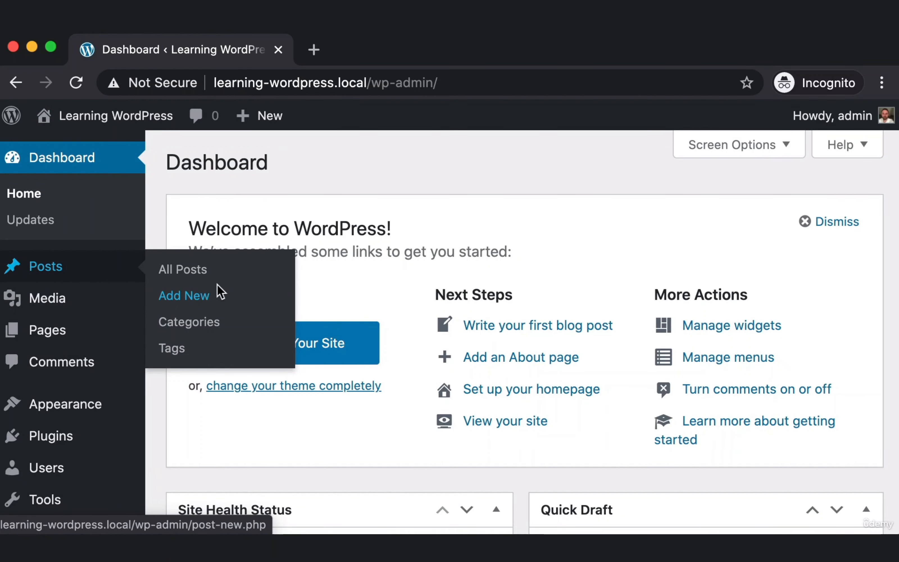
pyautogui.click(210, 293)
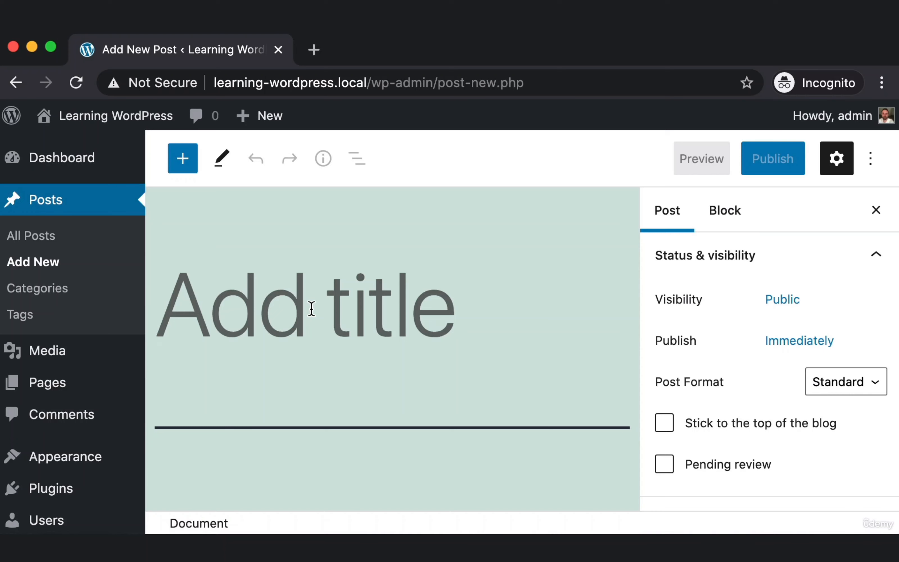
pyautogui.press('super+minus')
pyautogui.write('Another N')
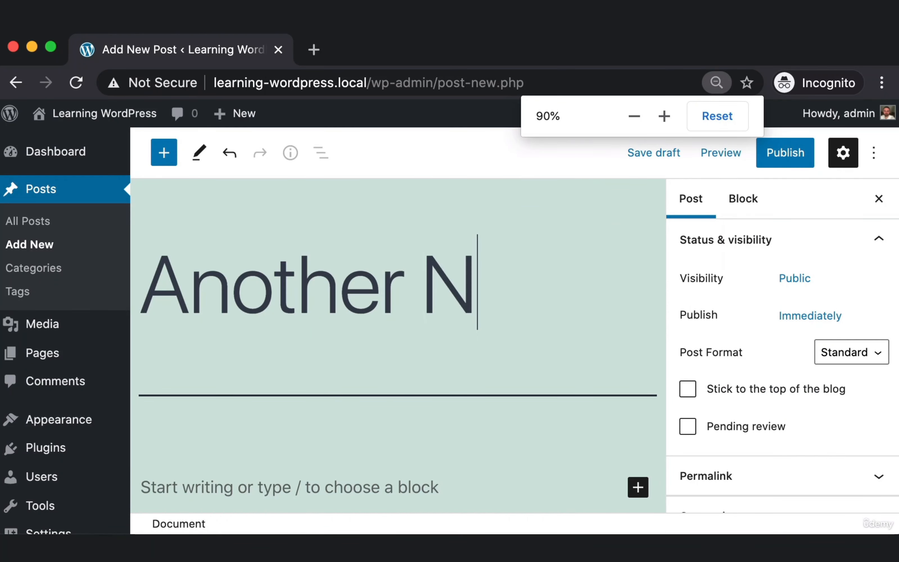
pyautogui.write('ew Test Post')
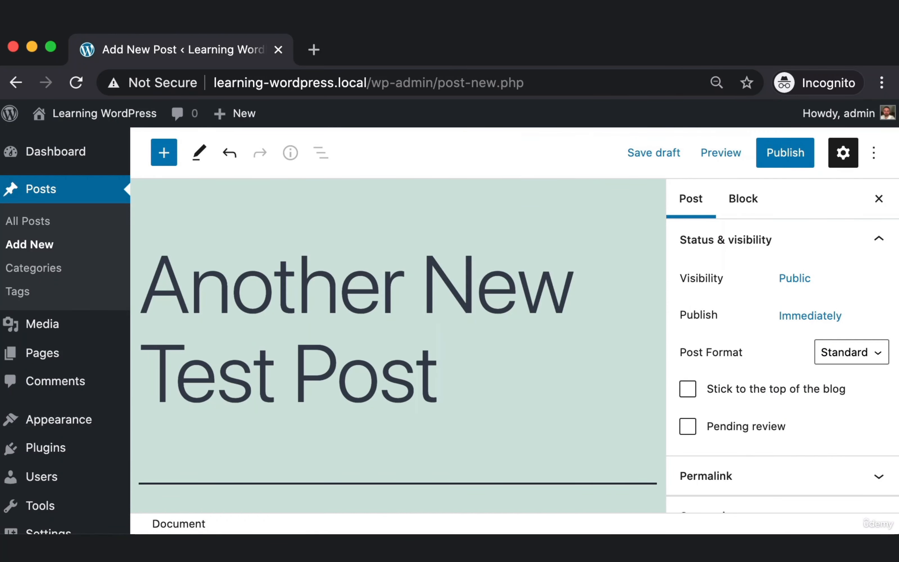
# Write the body paragraph 'Hello world, this is a test post. You could write as much as…'.
pyautogui.scroll(-3, 327, 351)
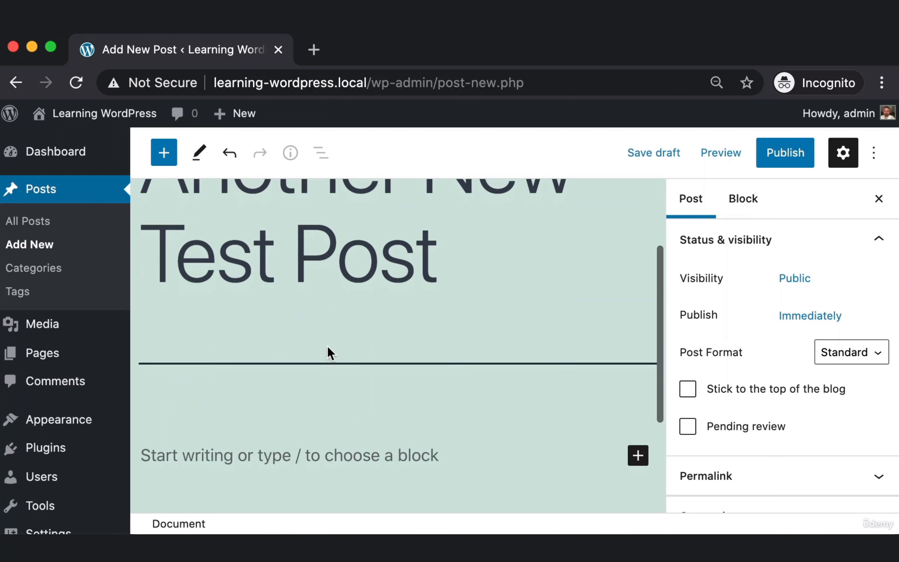
pyautogui.click(186, 454)
pyautogui.press('super+minus')
pyautogui.press('super+shift+4')
pyautogui.moveTo(170, 394); pyautogui.dragTo(315, 414)
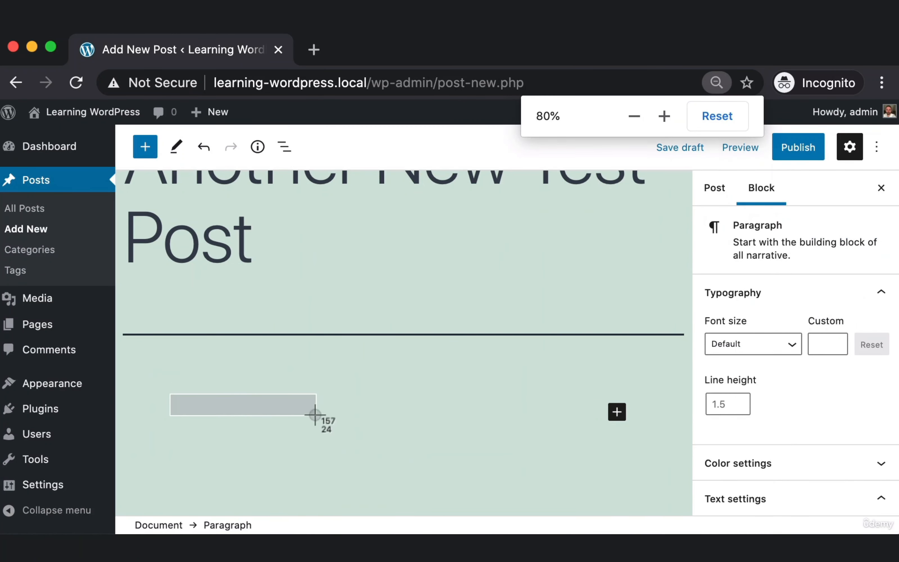
pyautogui.press('Escape')
pyautogui.scroll(1, 284, 421)
pyautogui.write('Hello world, this')
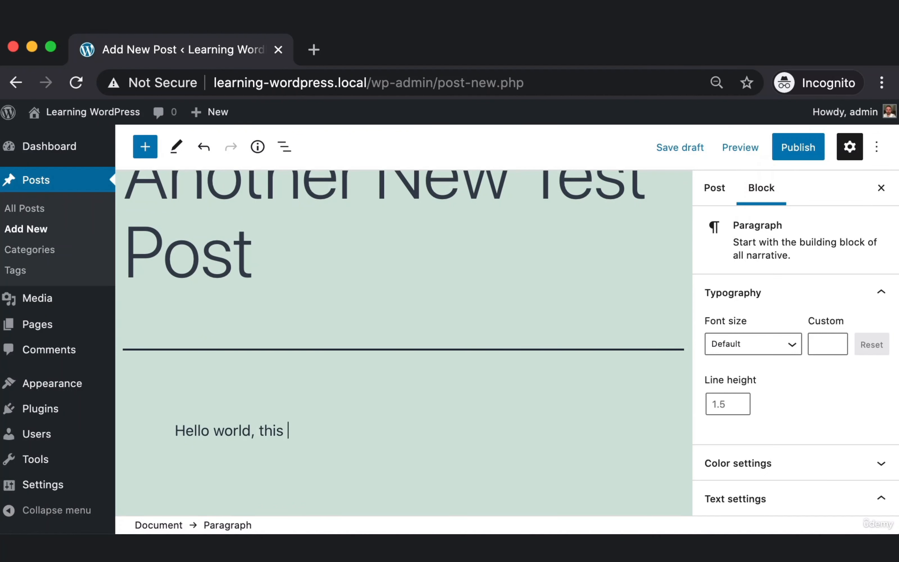
pyautogui.write(' is a test post. You')
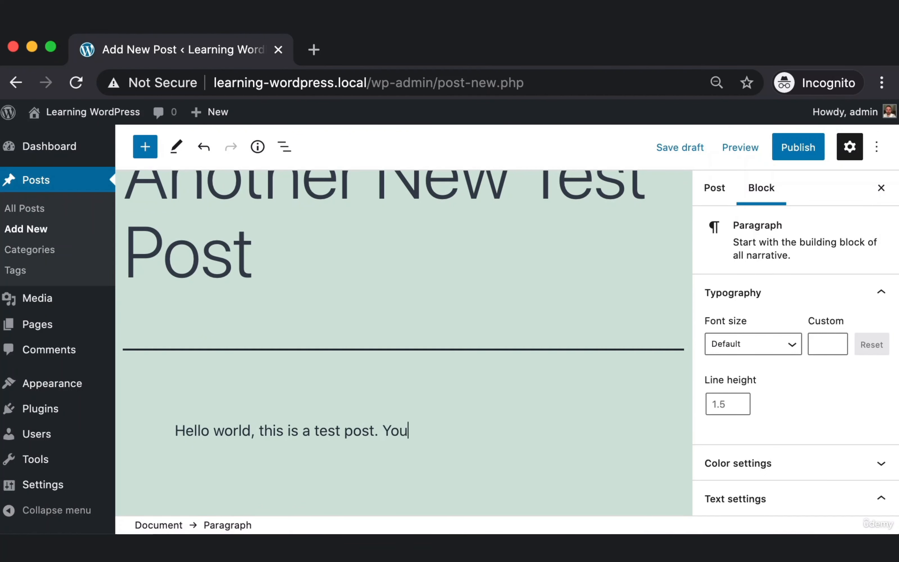
pyautogui.write(' could write as much as ')
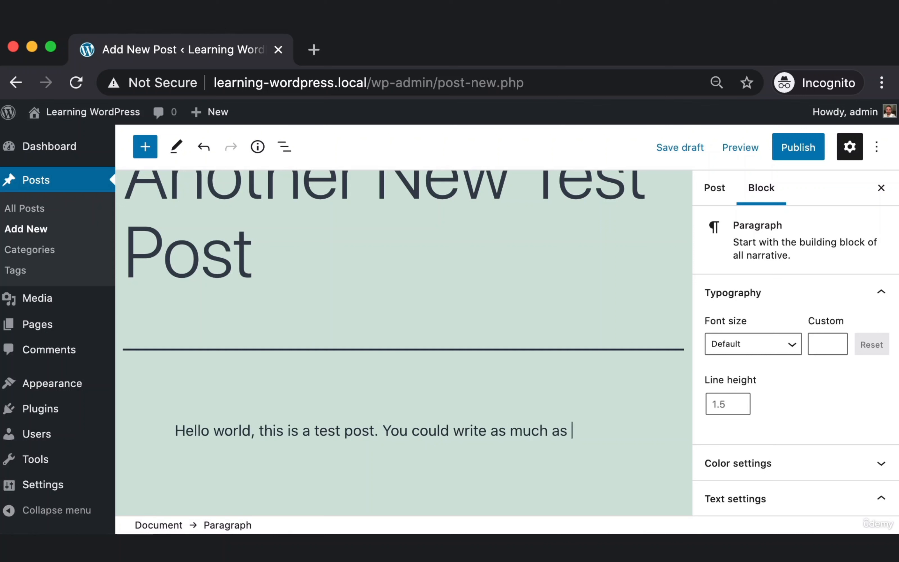
pyautogui.write('you want to within this area.')
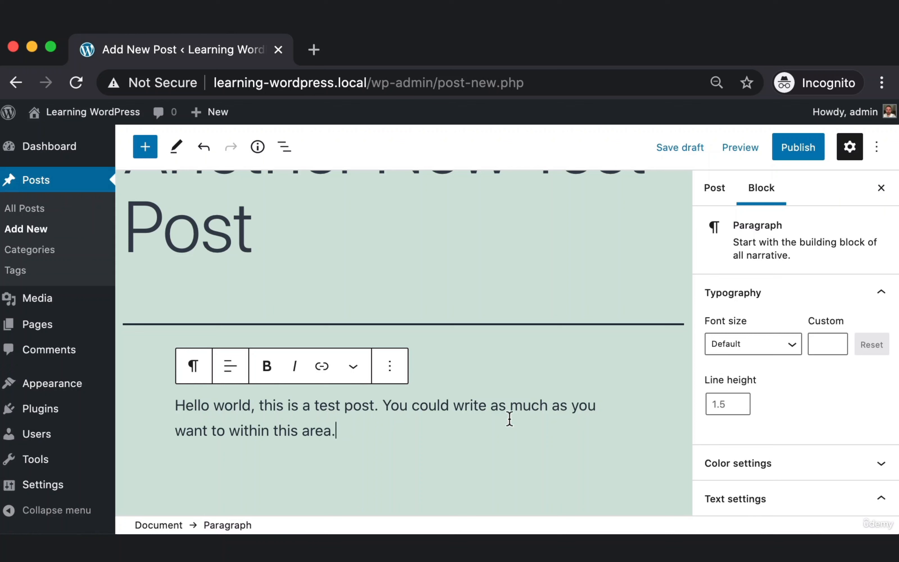
# Bold the words 'as you want to', publish the post, and view the site's front page.
pyautogui.moveTo(552, 405); pyautogui.dragTo(229, 424)
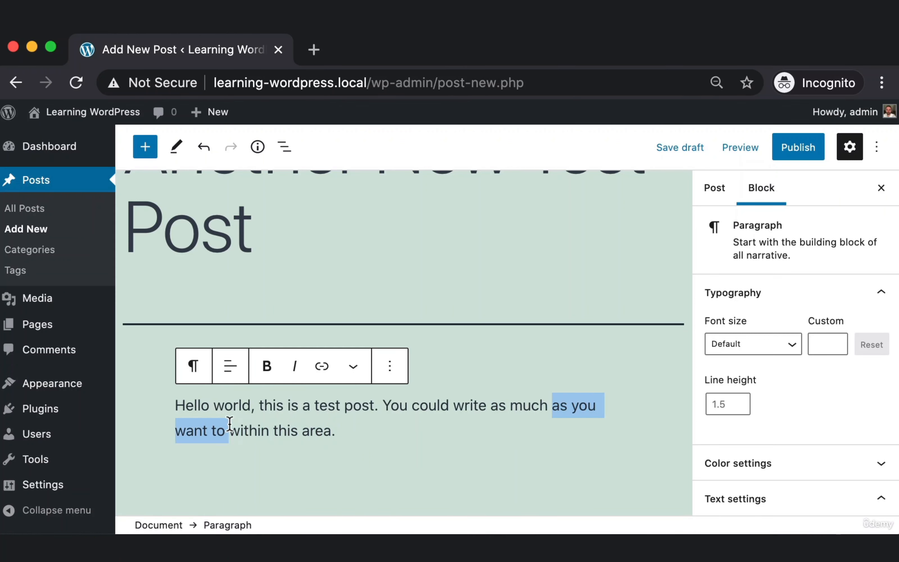
pyautogui.click(267, 368)
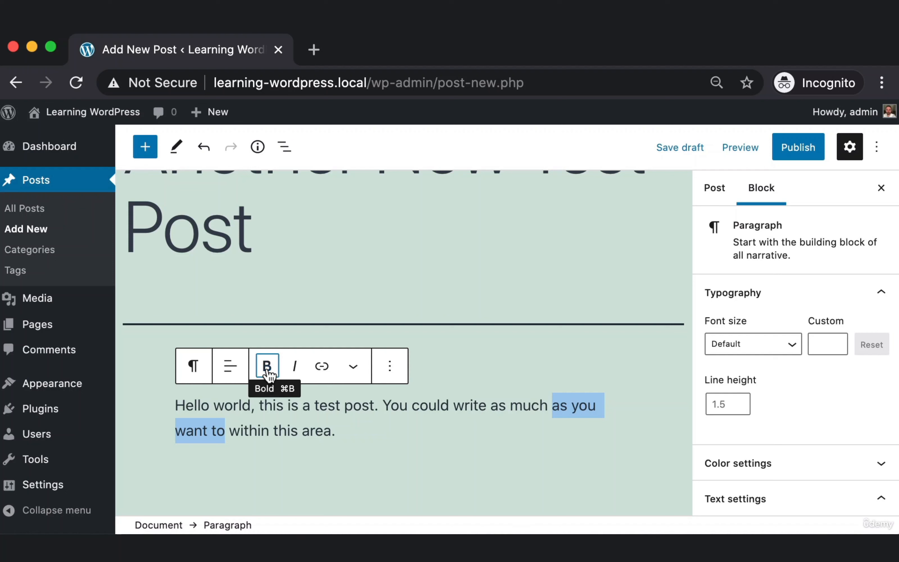
pyautogui.click(436, 429)
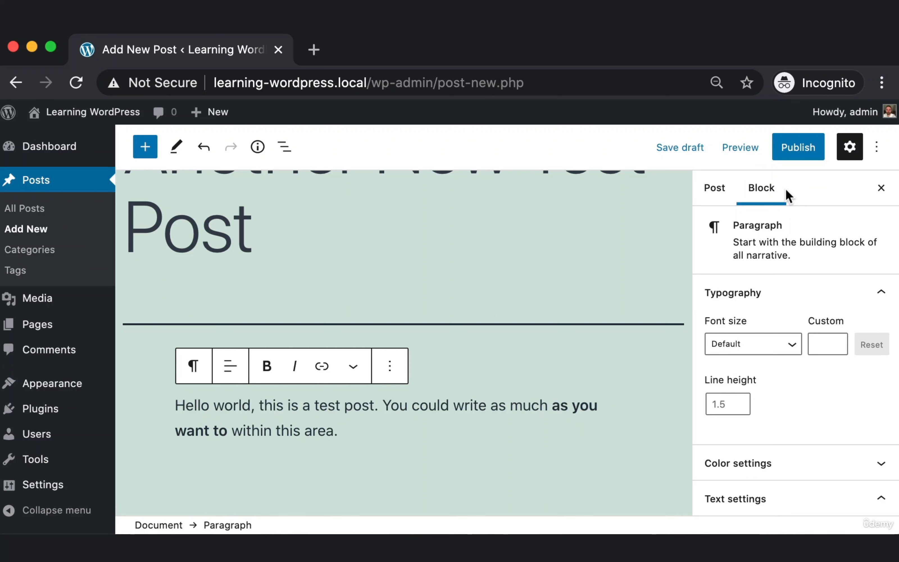
pyautogui.click(805, 150)
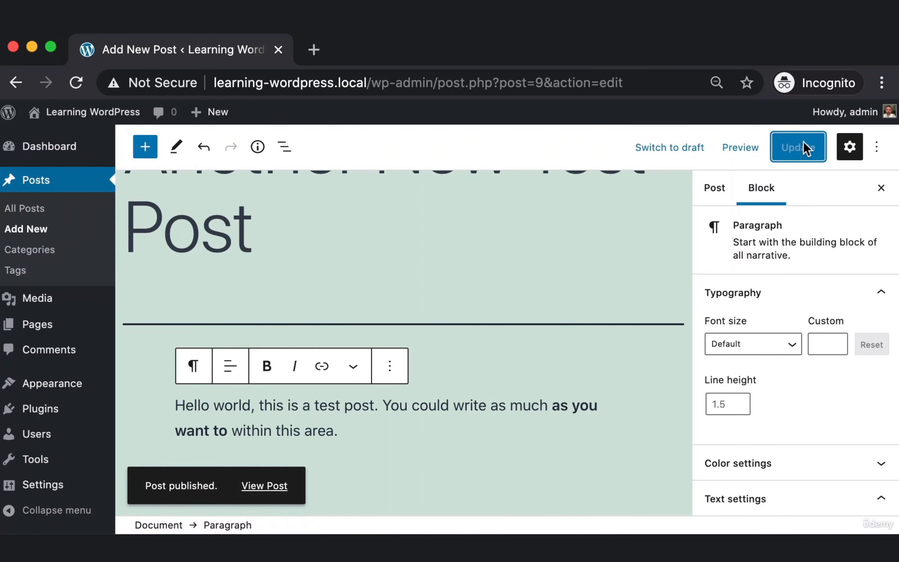
pyautogui.press('super+shift+4')
pyautogui.moveTo(43, 112)
pyautogui.mouseDown()
pyautogui.moveTo(145, 137)
pyautogui.moveTo(80, 133)
pyautogui.moveTo(41, 118)
pyautogui.mouseUp()
pyautogui.click(42, 119)
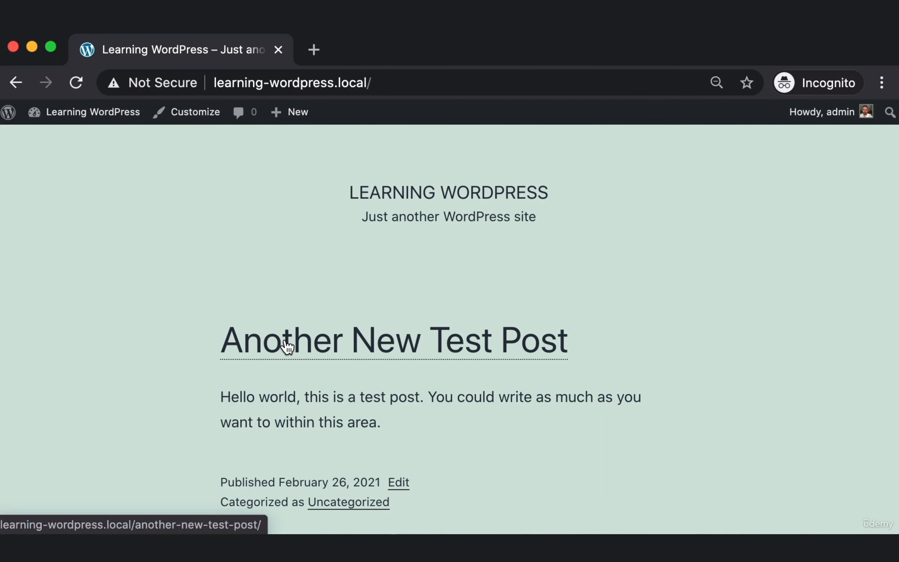
pyautogui.moveTo(242, 421); pyautogui.dragTo(379, 340)
pyautogui.click(107, 286)
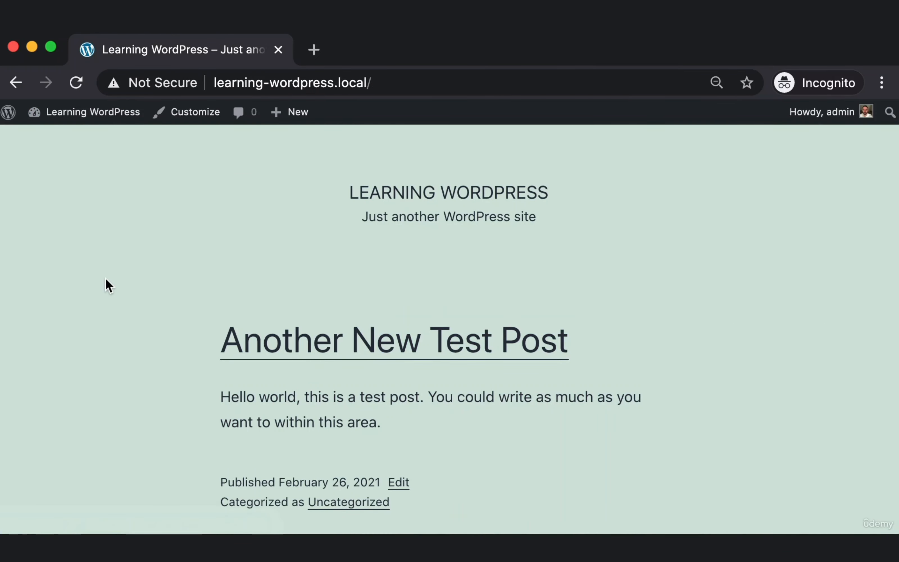
pyautogui.scroll(-4, 106, 280)
pyautogui.press('super+minus')
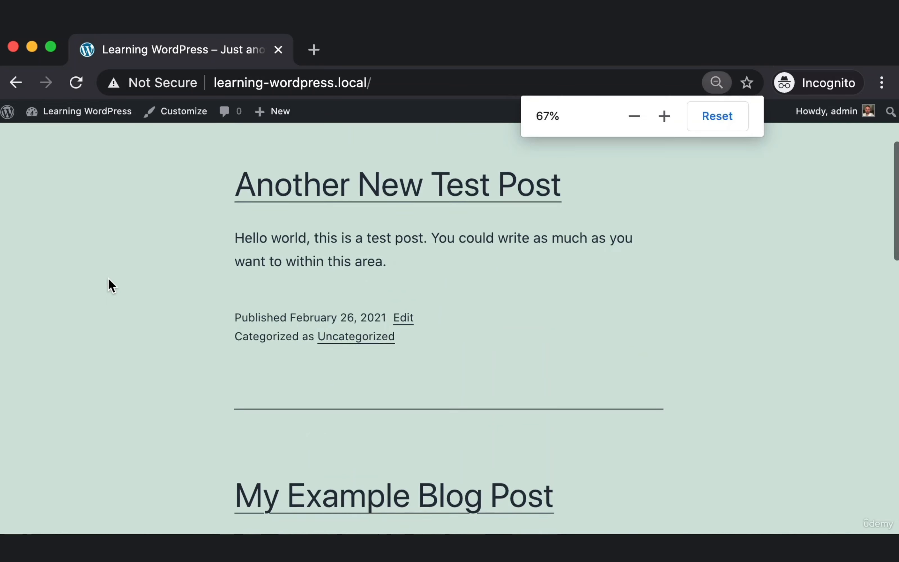
pyautogui.press('super+minus')
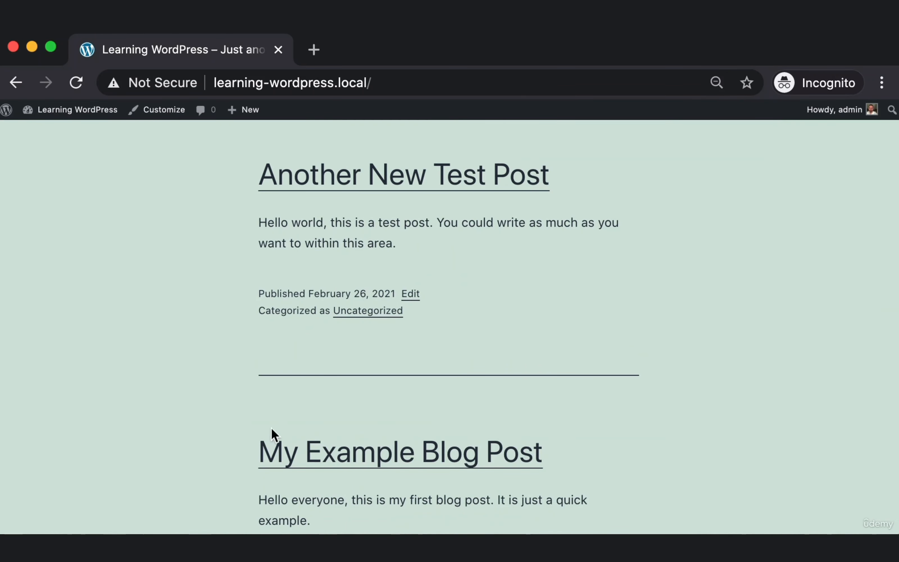
pyautogui.moveTo(271, 430); pyautogui.dragTo(564, 467)
pyautogui.press('super+shift+4')
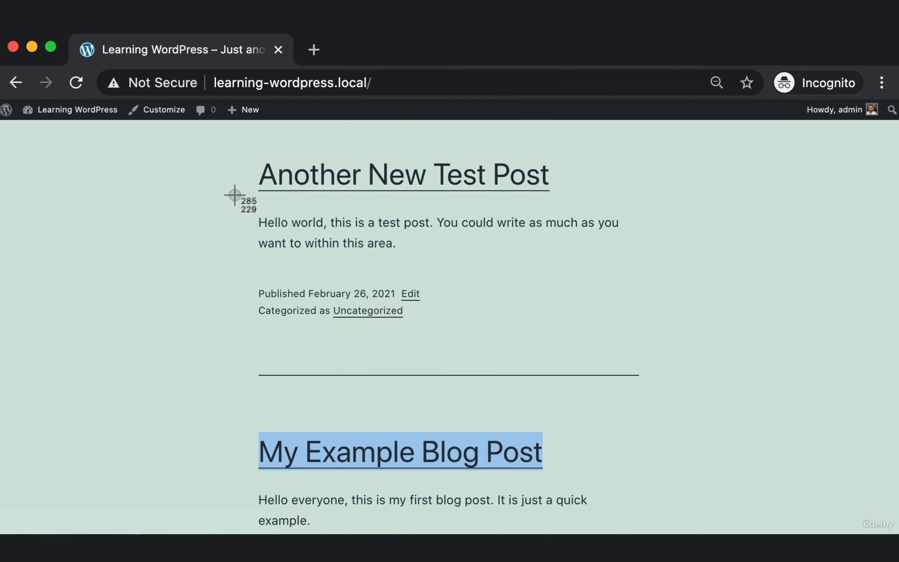
pyautogui.press('Escape')
pyautogui.moveTo(579, 174); pyautogui.dragTo(177, 203)
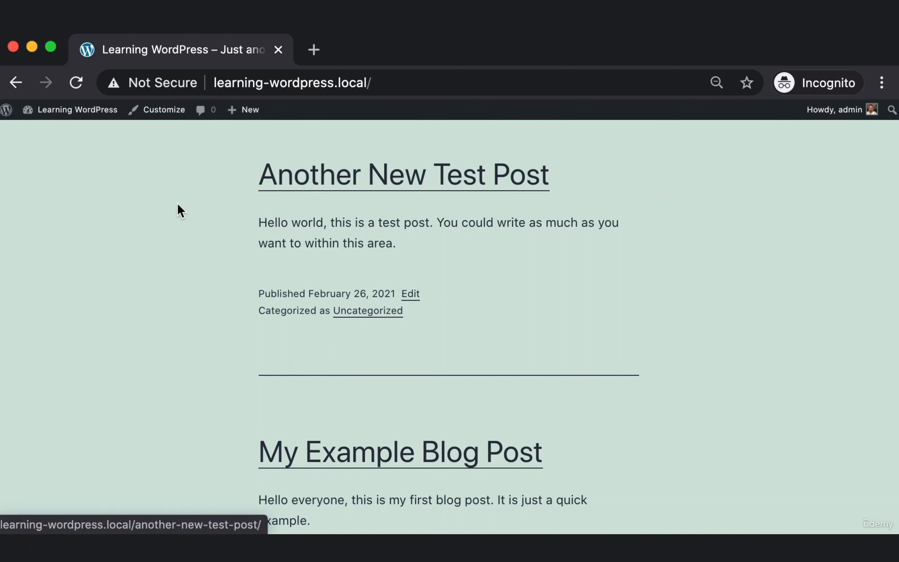
pyautogui.click(177, 203)
pyautogui.press('super+minus')
pyautogui.press('super+minus')
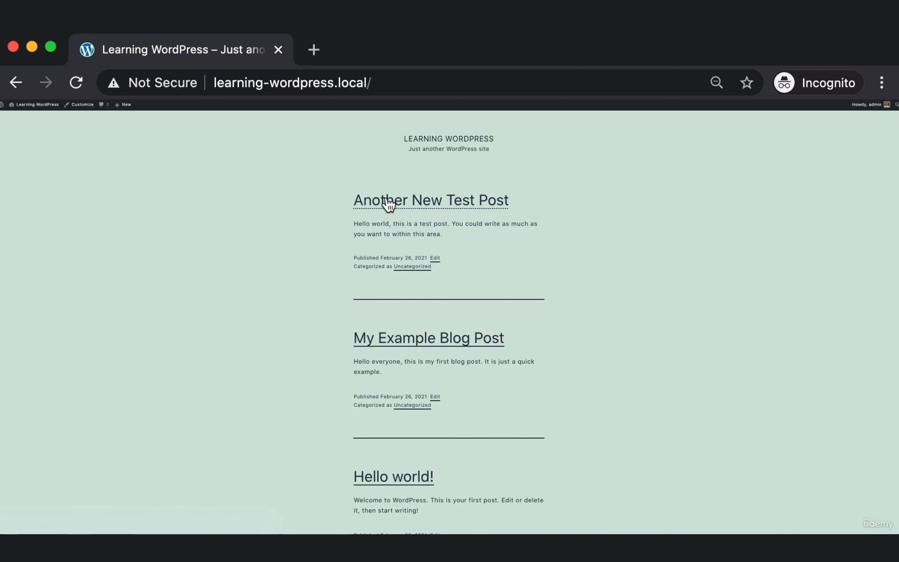
pyautogui.press('super+plus')
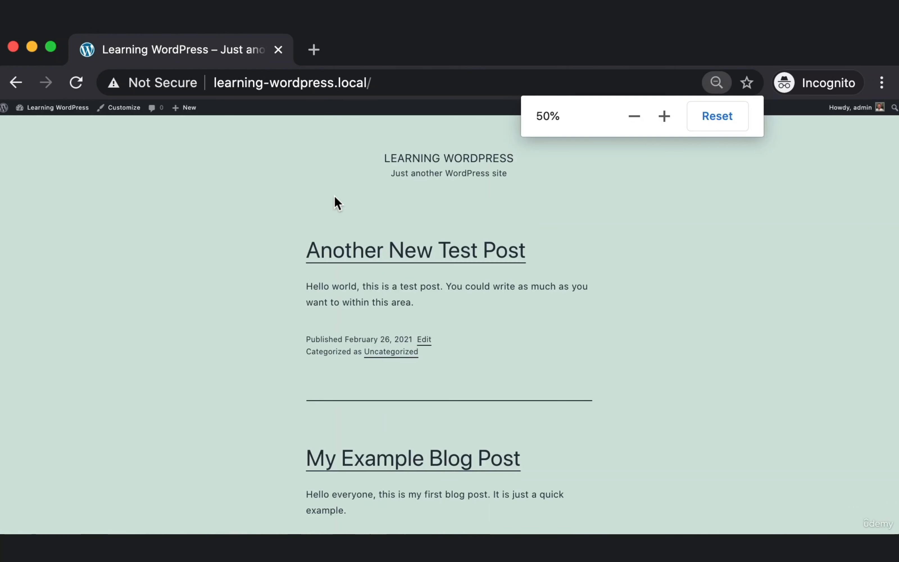
pyautogui.press('super+shift+4')
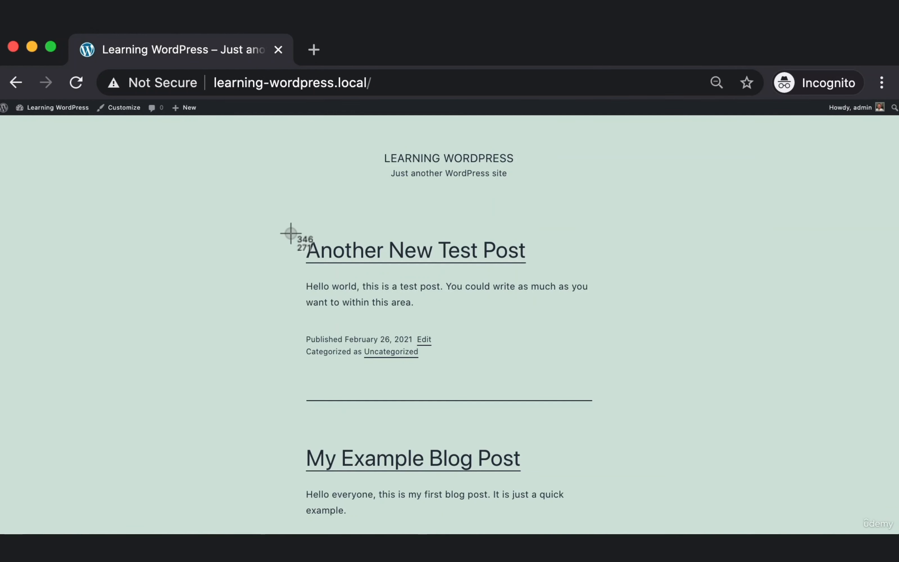
pyautogui.moveTo(320, 243); pyautogui.dragTo(545, 280)
pyautogui.press('super+shift+4')
pyautogui.moveTo(294, 440); pyautogui.dragTo(532, 480)
# Open the Another New Test Post page and highlight its address slug and title text.
pyautogui.click(488, 247)
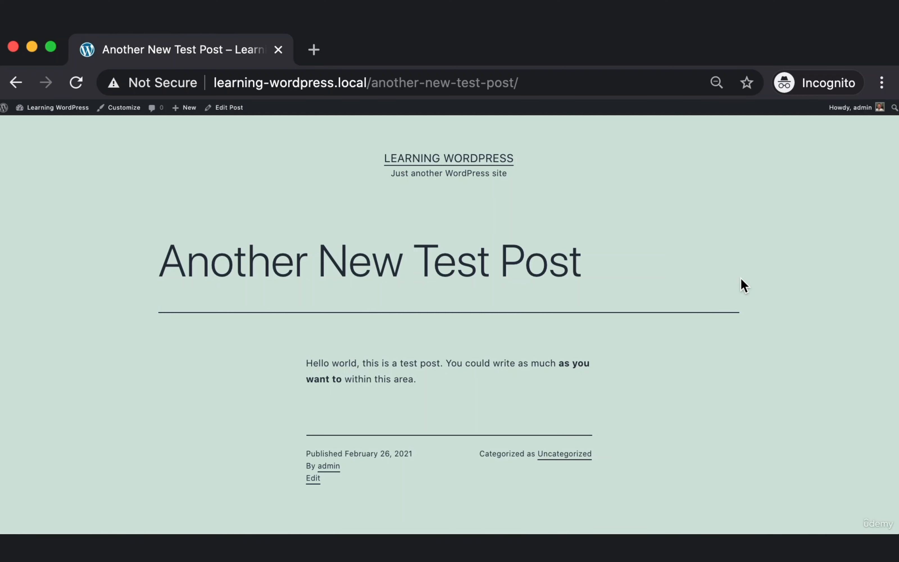
pyautogui.click(524, 81)
pyautogui.click(525, 80)
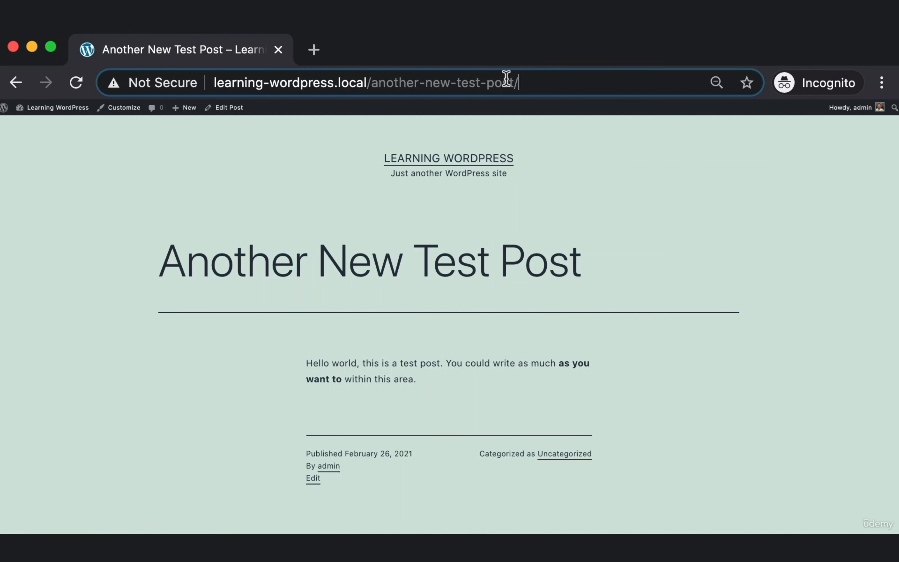
pyautogui.moveTo(327, 81); pyautogui.dragTo(386, 77)
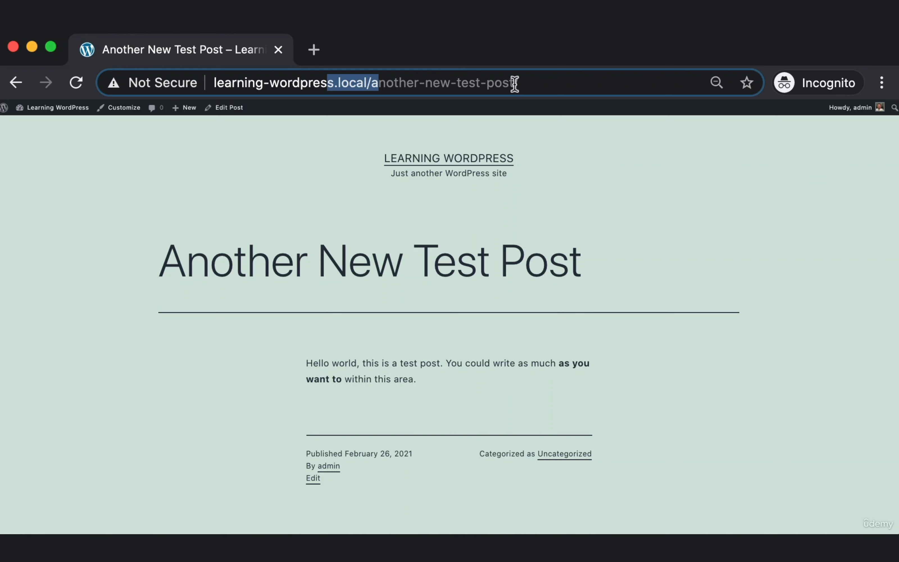
pyautogui.moveTo(556, 76); pyautogui.dragTo(509, 77)
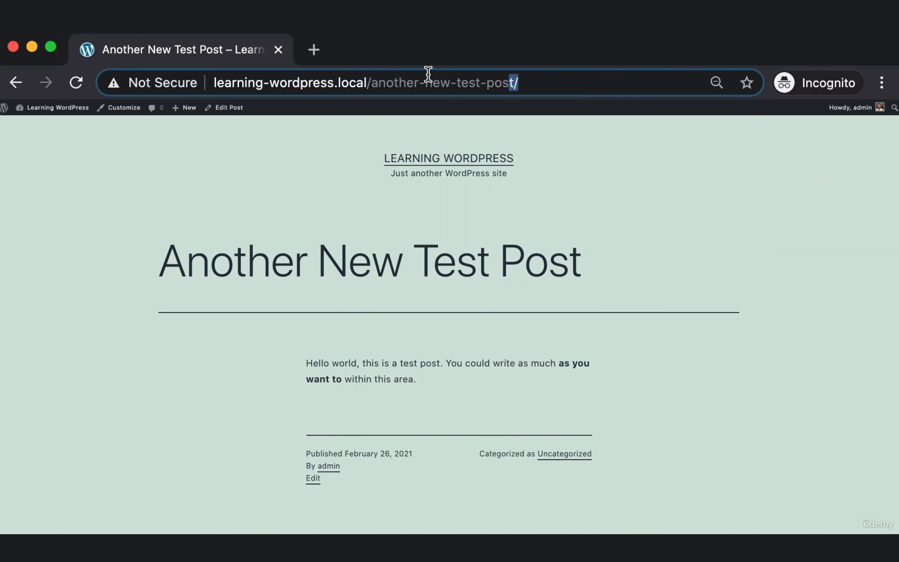
pyautogui.moveTo(427, 74); pyautogui.dragTo(294, 78)
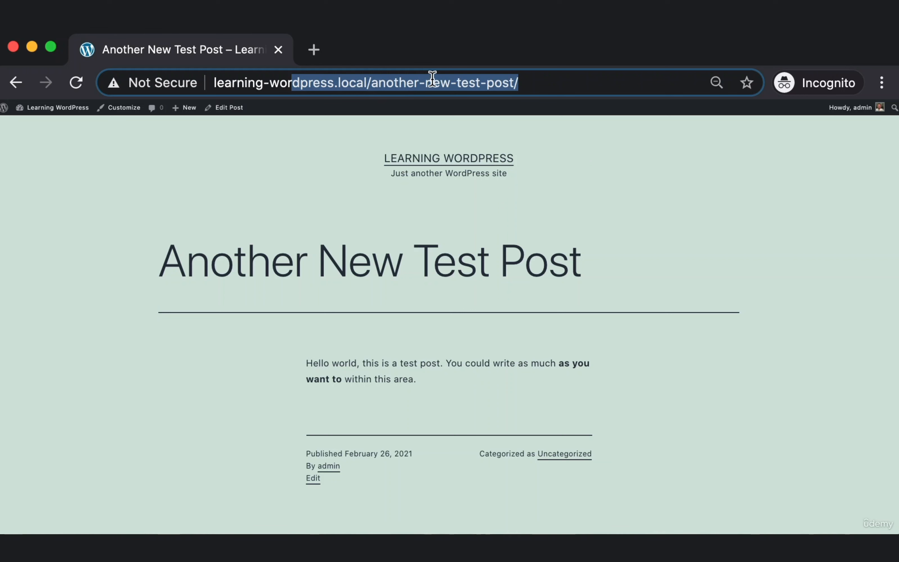
pyautogui.moveTo(591, 227); pyautogui.dragTo(211, 258)
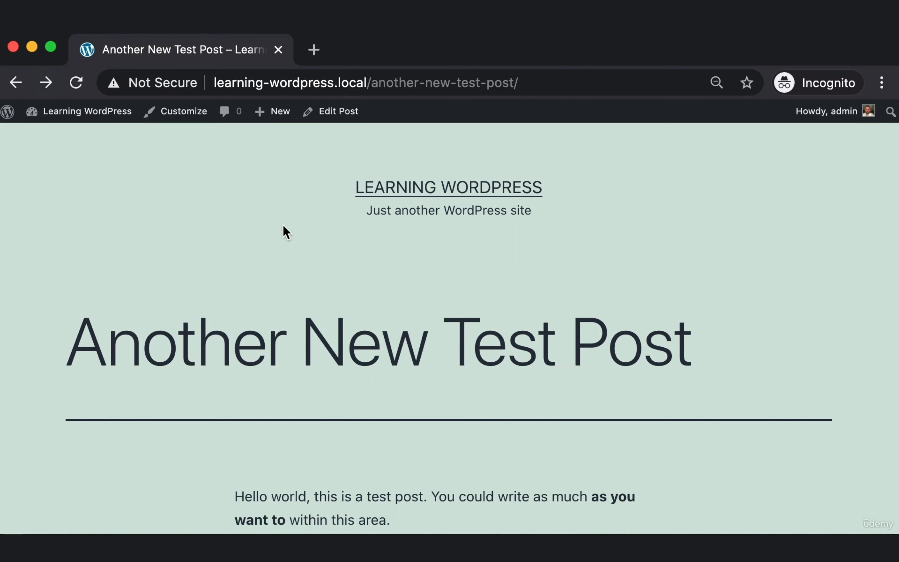
pyautogui.press('super+shift+4')
pyautogui.moveTo(314, 172); pyautogui.dragTo(608, 230)
# Go to the home page, scroll through the three listed posts, then open the admin Dashboard.
pyautogui.click(500, 197)
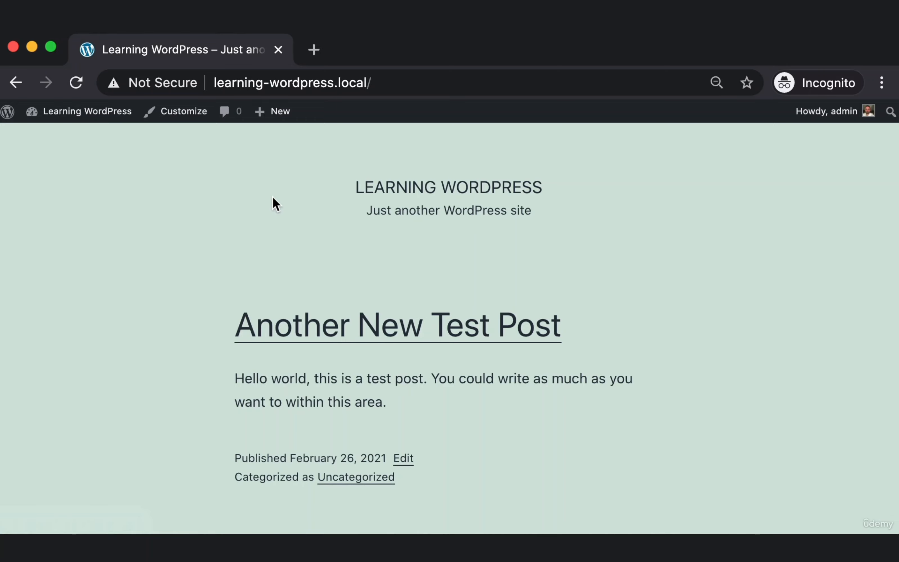
pyautogui.scroll(-7, 273, 197)
pyautogui.scroll(7, 213, 228)
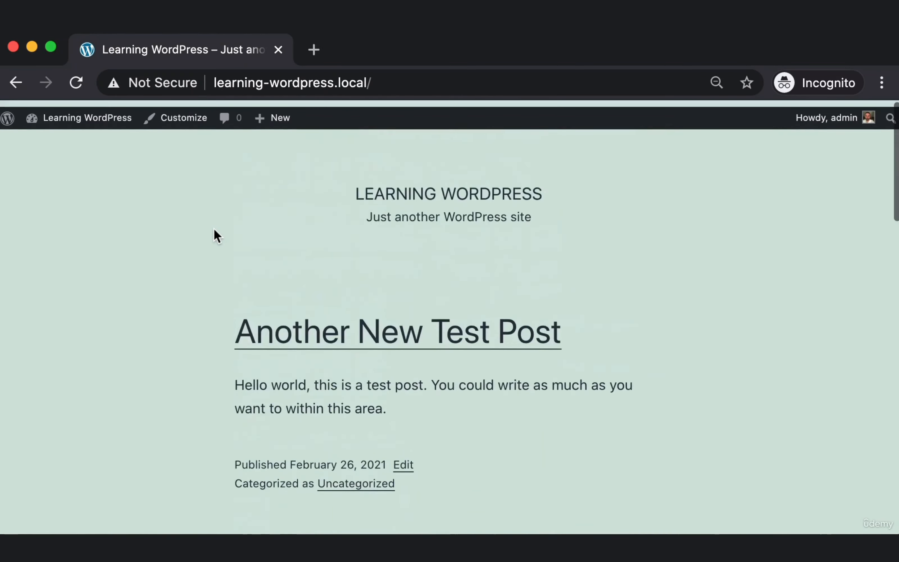
pyautogui.scroll(-10, 213, 229)
pyautogui.scroll(3, 201, 245)
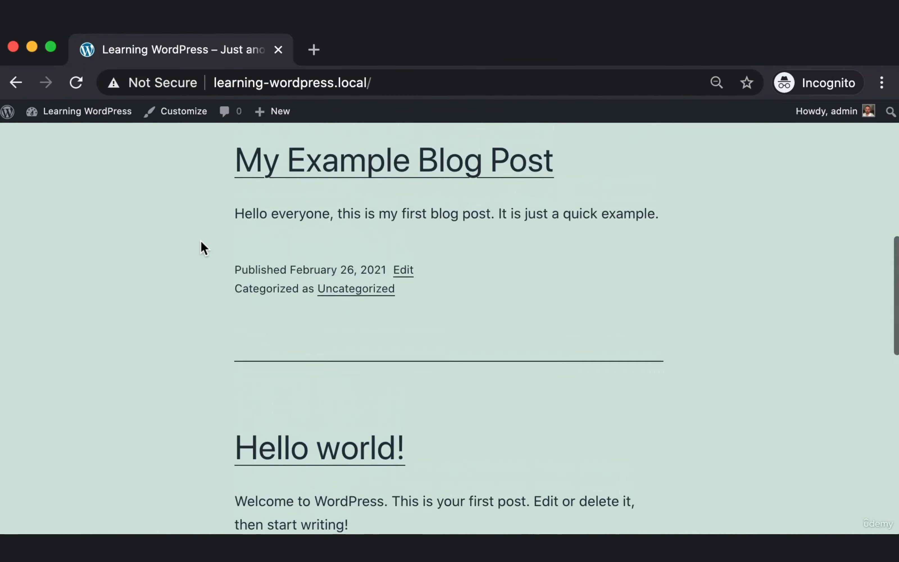
pyautogui.scroll(8, 203, 246)
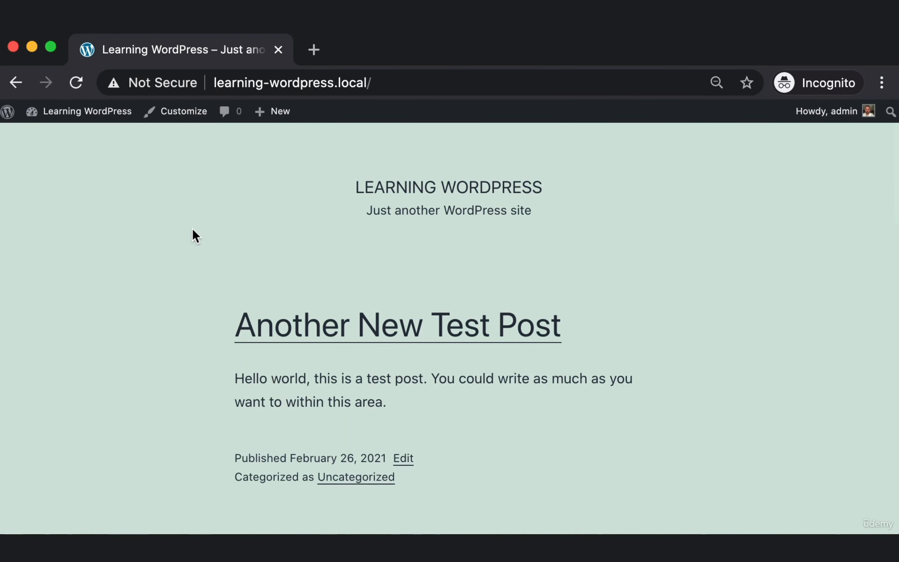
pyautogui.click(85, 119)
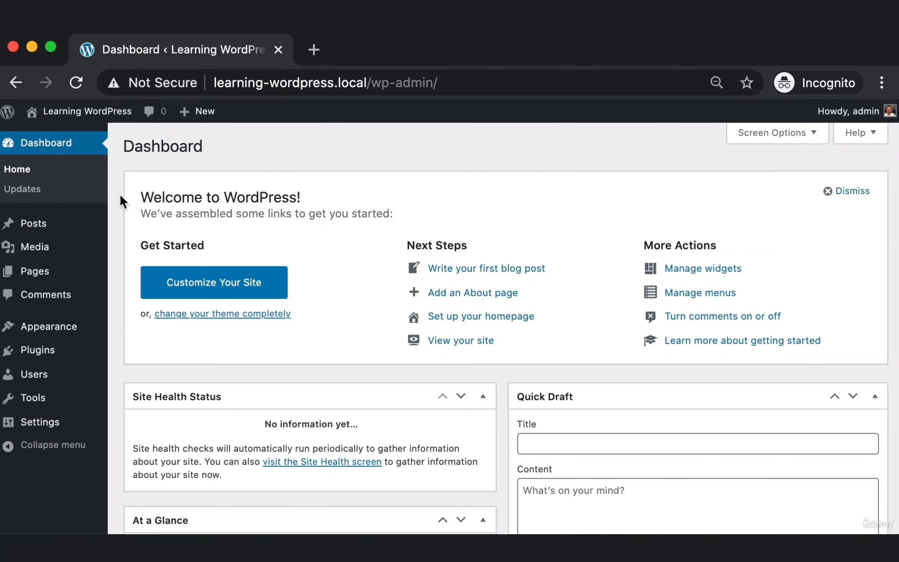
# In the Posts list at full zoom, check Another New Test Post is published and open it for editing.
pyautogui.click(37, 226)
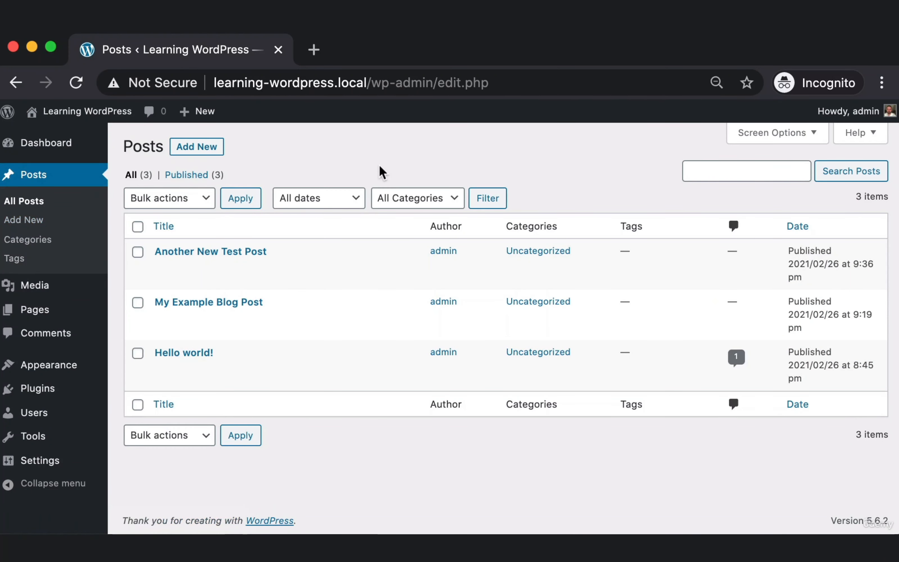
pyautogui.press('super+0')
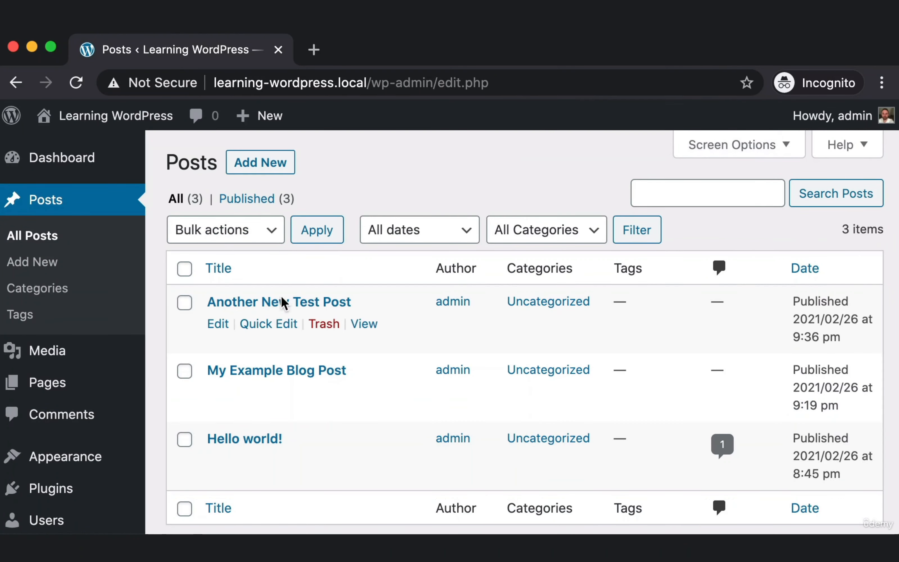
pyautogui.press('super+shift+4')
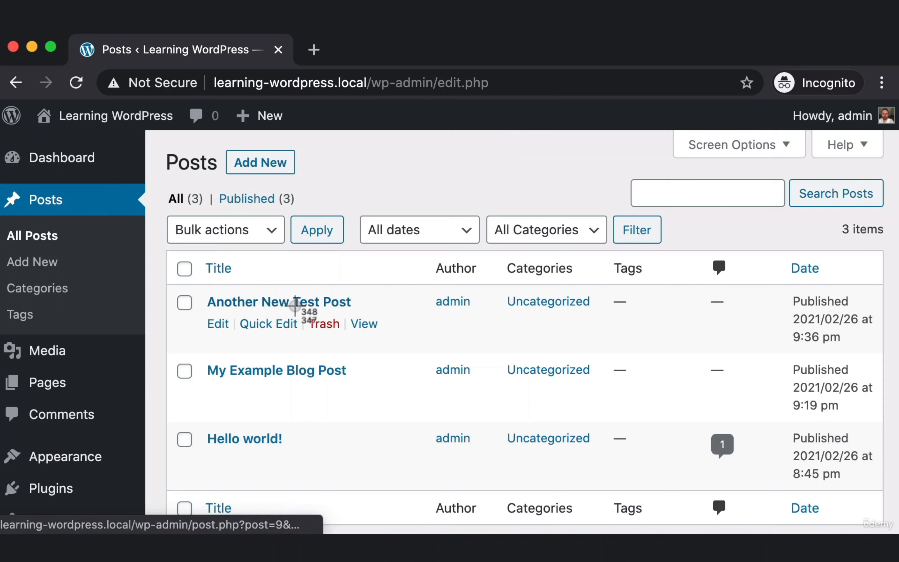
pyautogui.moveTo(300, 311); pyautogui.dragTo(349, 337)
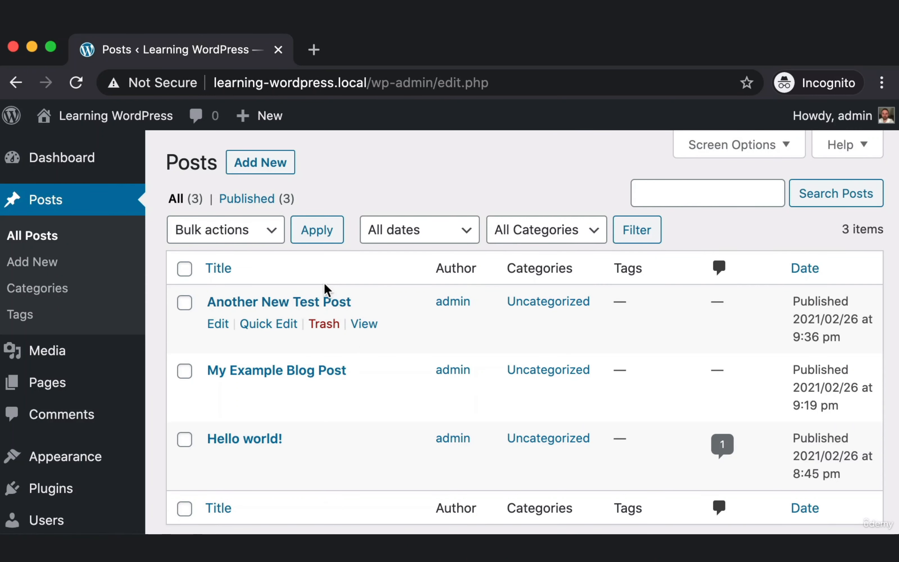
pyautogui.press('super+shift+4')
pyautogui.moveTo(194, 293); pyautogui.dragTo(343, 313)
pyautogui.click(320, 306)
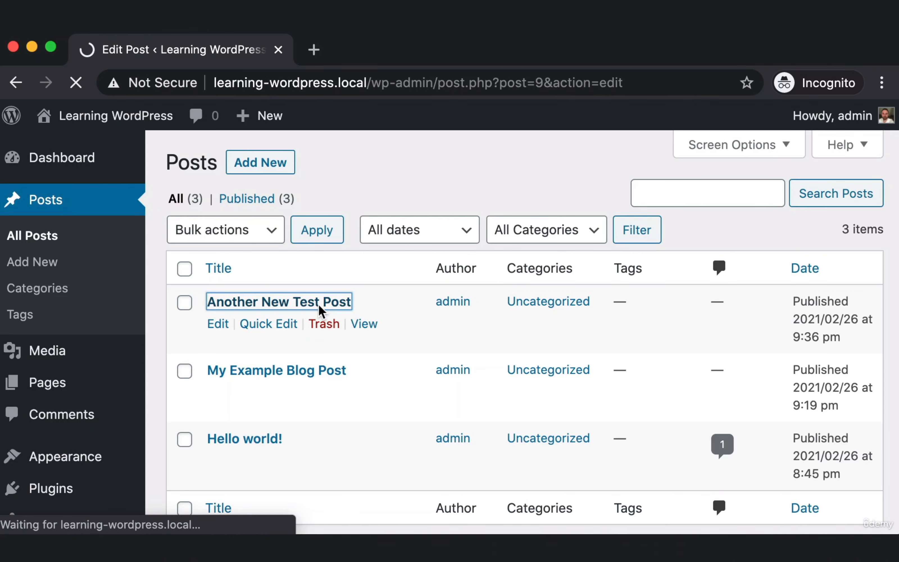